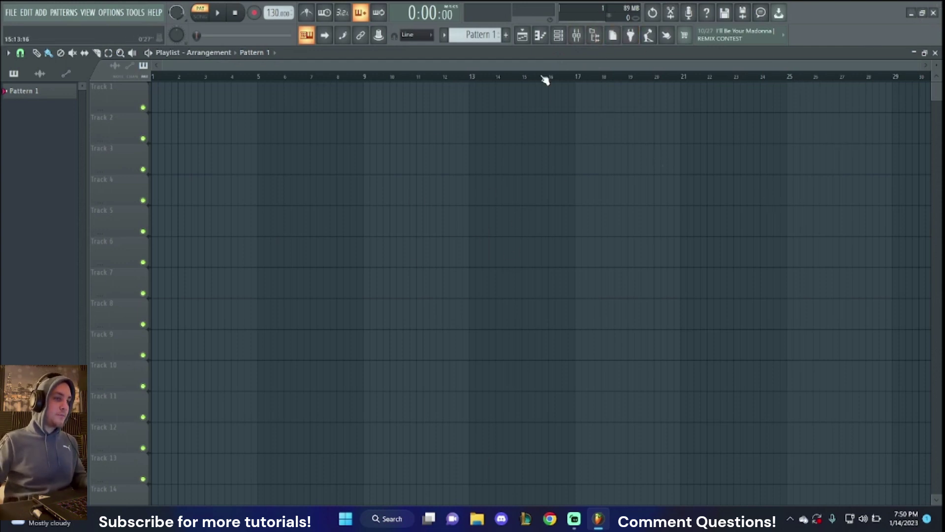
Replace the Fruity Limiter on the mixer's master track with ZGameEditor Visualizer
left_click(581, 36)
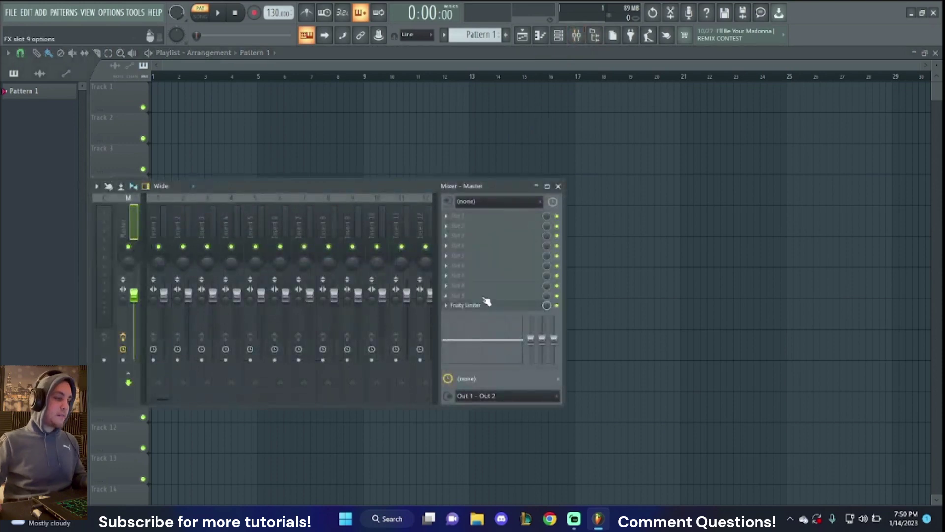
left_click(448, 307)
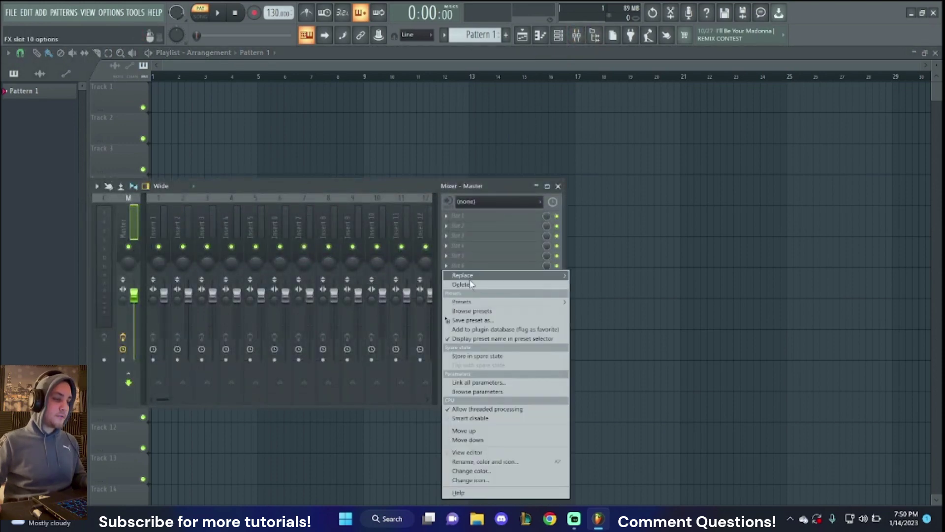
mouse_move(485, 275)
left_click(719, 251)
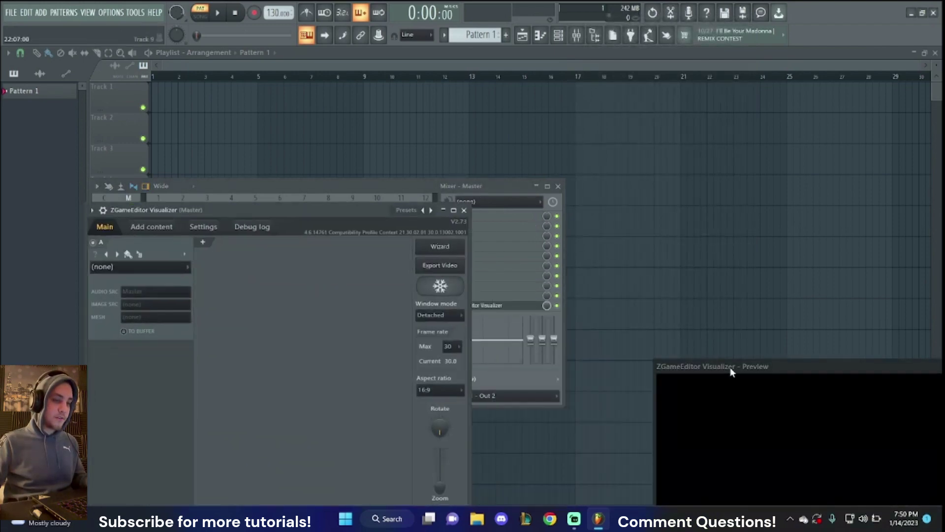
Show the visualizer's image content options and arrange its window and the preview window side by side
left_click_drag(730, 372, 510, 134)
left_click(152, 227)
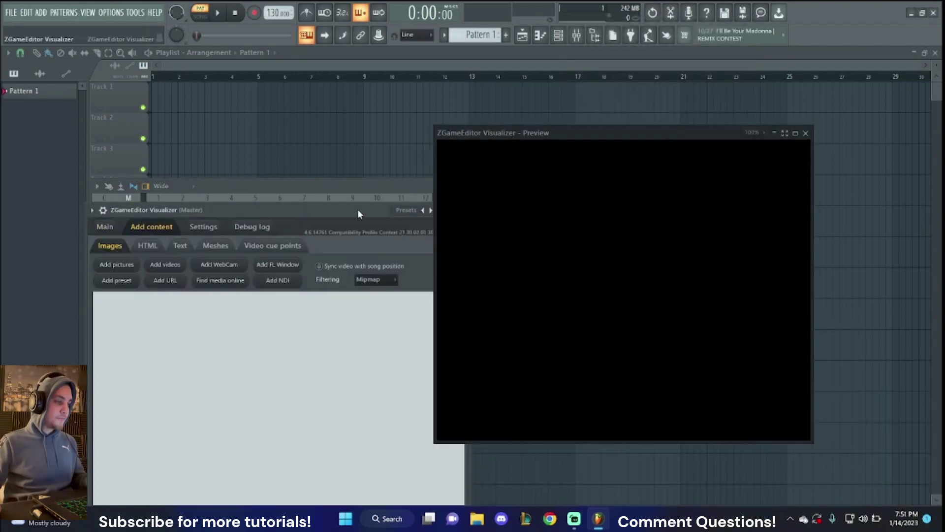
left_click_drag(616, 131, 707, 110)
left_click_drag(313, 211, 361, 118)
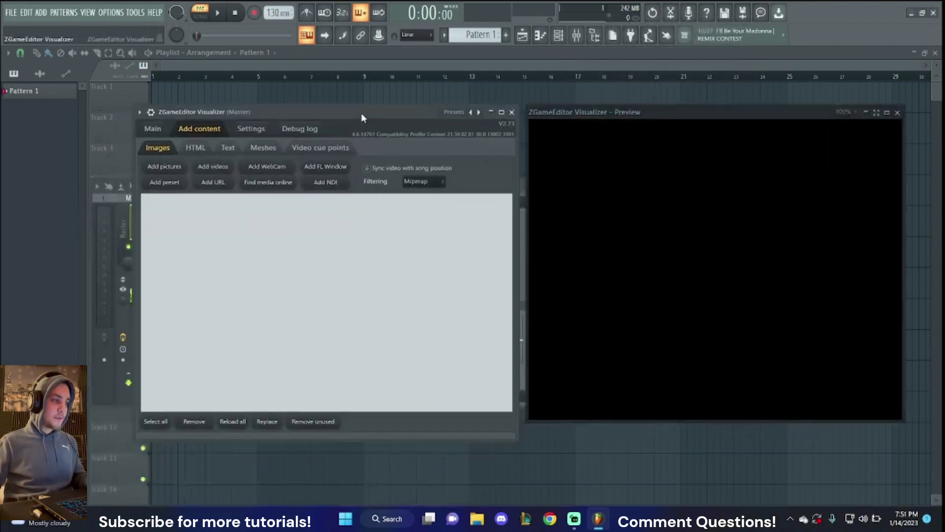
Place the "1-10-2023 #2" beat from the Desktop Beats folder at the start of Track 1 in the playlist
left_click(485, 520)
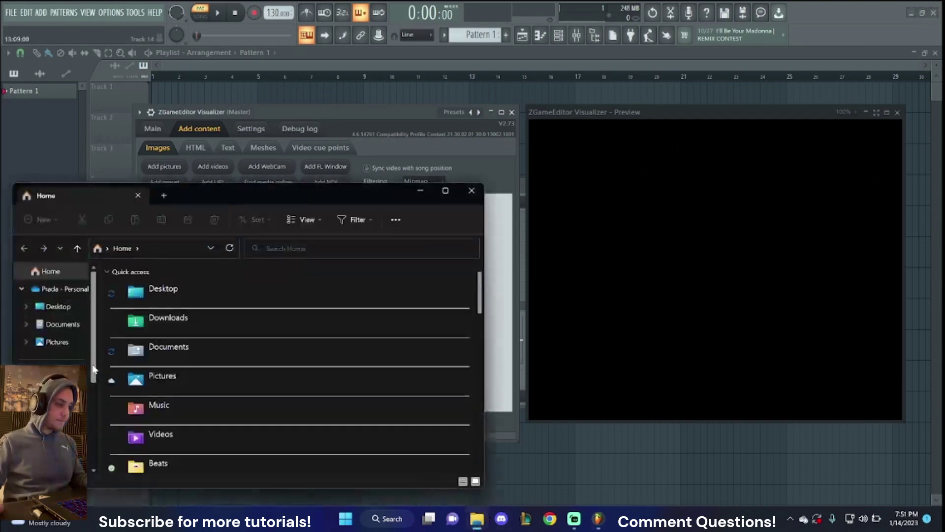
double_click(170, 468)
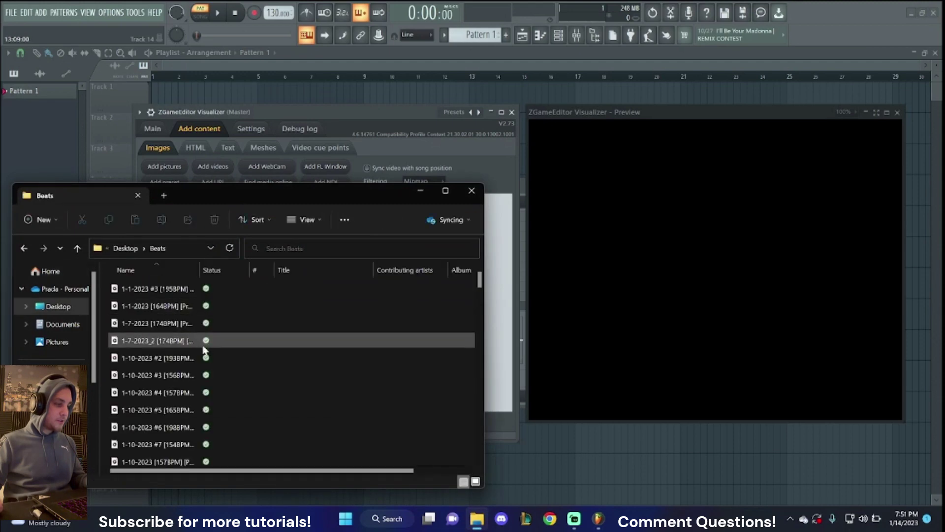
left_click_drag(194, 359, 467, 93)
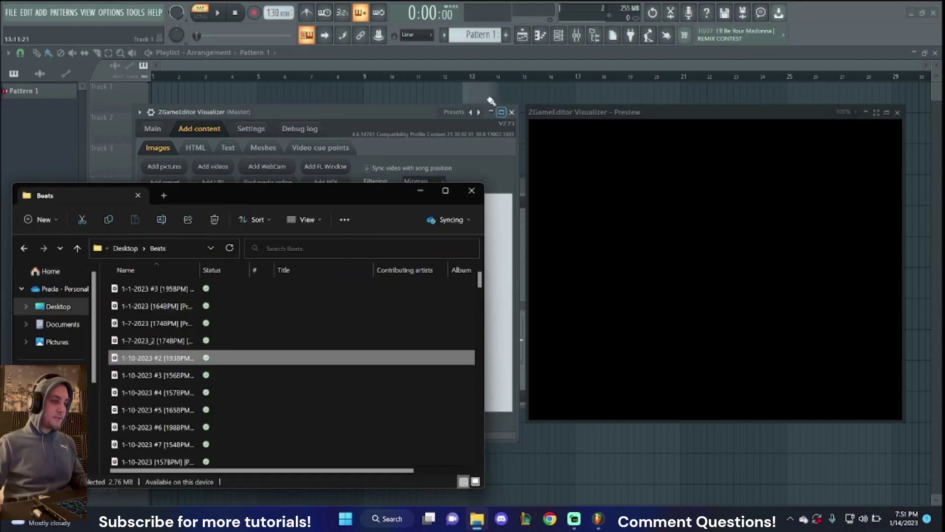
left_click(480, 66)
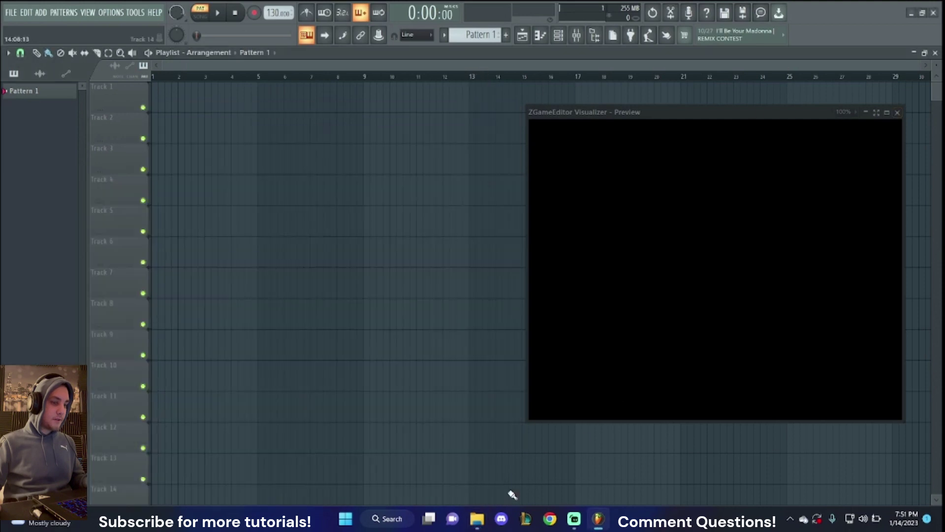
left_click(477, 518)
left_click_drag(206, 371, 192, 96)
left_click_drag(432, 60, 176, 107)
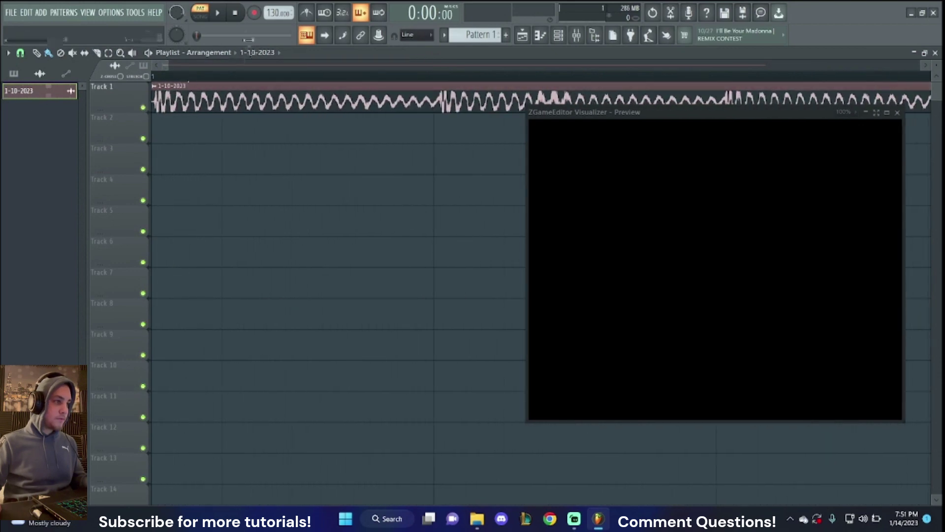
Set the project tempo to 193 BPM and play a short part of the beat in song mode
left_click_drag(274, 13, 274, 1)
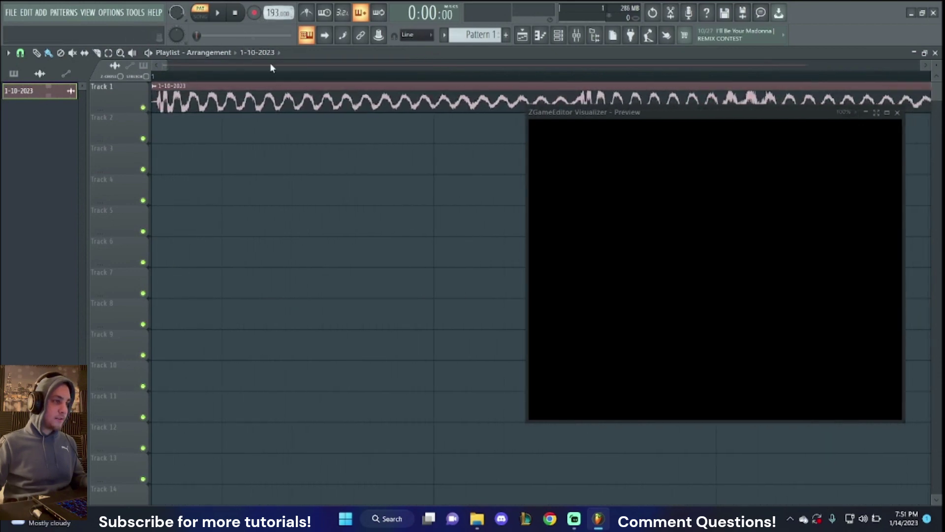
left_click(204, 13)
key("space")
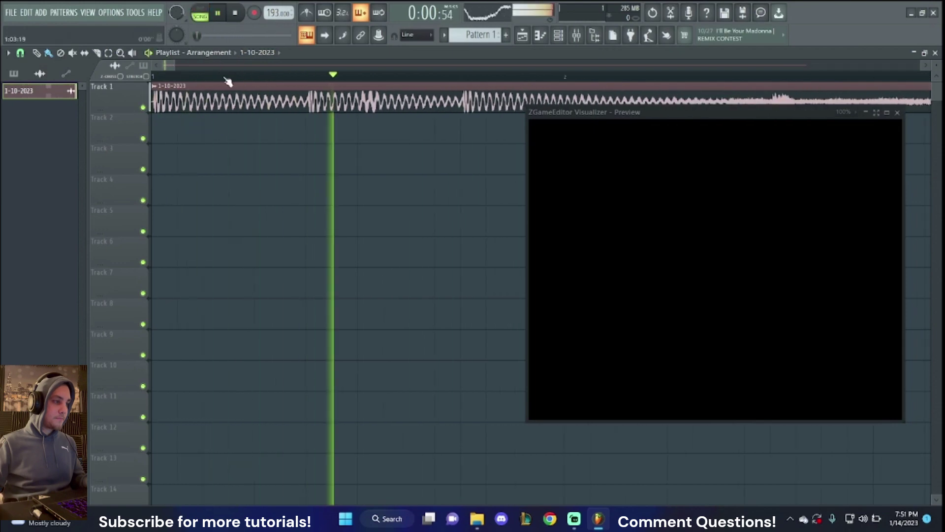
scroll(224, 78, "down", 5)
scroll(224, 83, "down", 6)
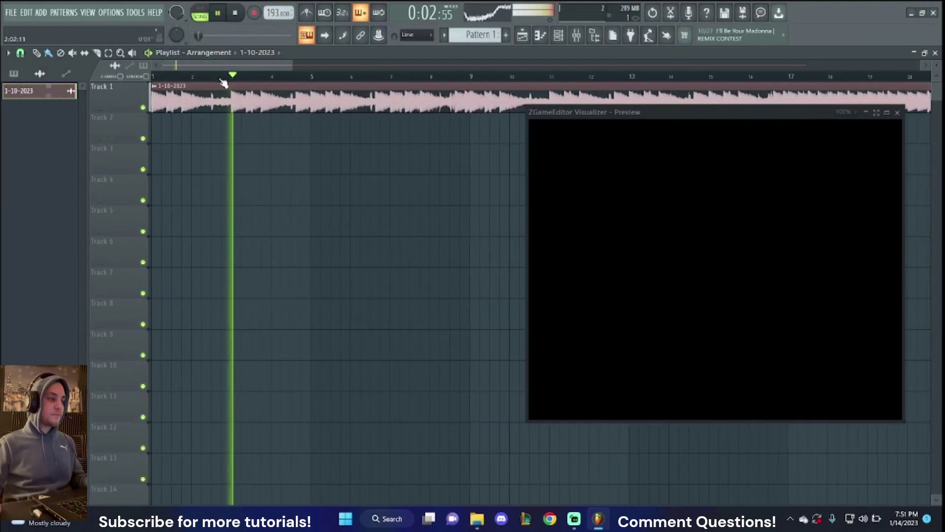
key("space")
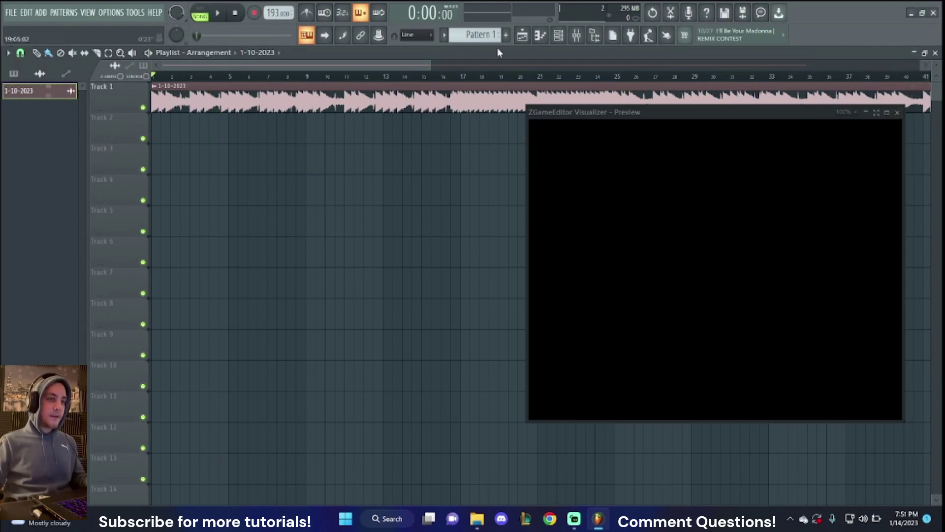
Reopen the ZGameEditor Visualizer from the mixer's master effect slots
left_click(576, 34)
left_click(473, 286)
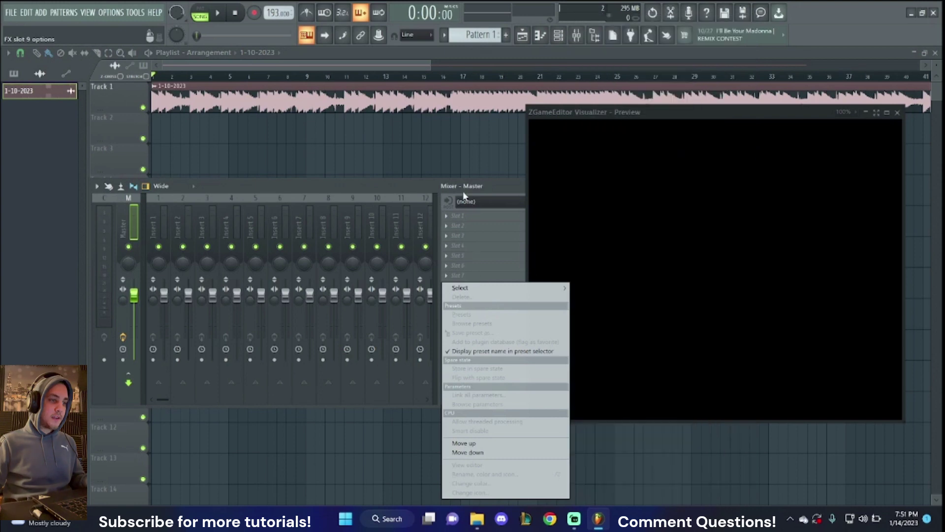
left_click(487, 186)
left_click(487, 307)
left_click(485, 307)
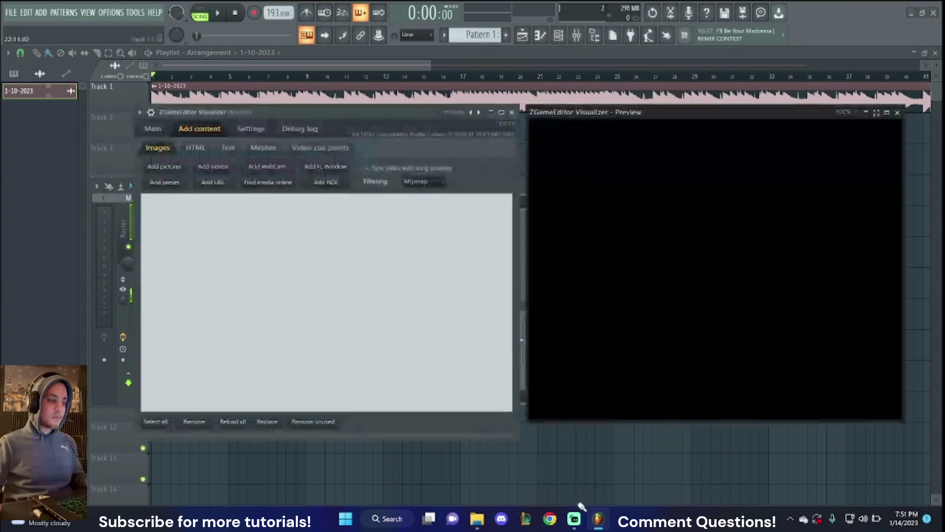
Switch to Chrome and search Google Images for "ebk young joc"
left_click(476, 519)
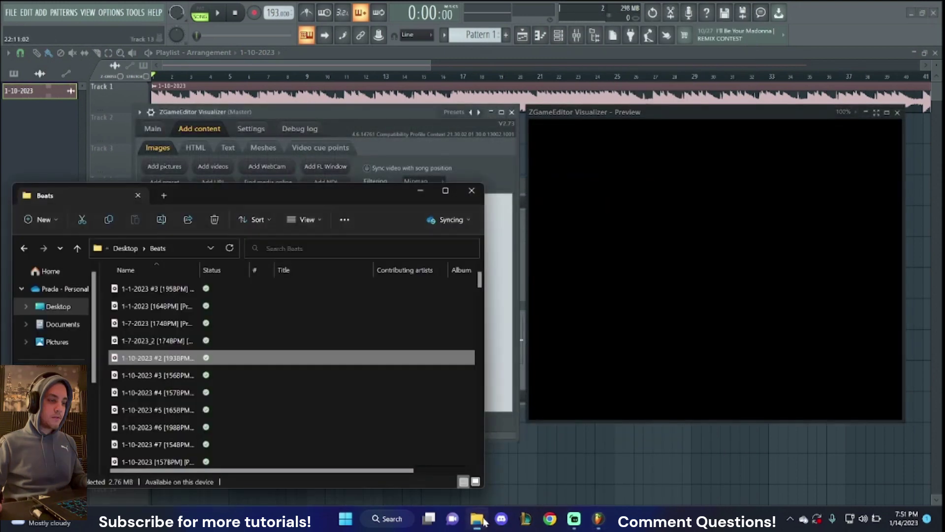
left_click(551, 522)
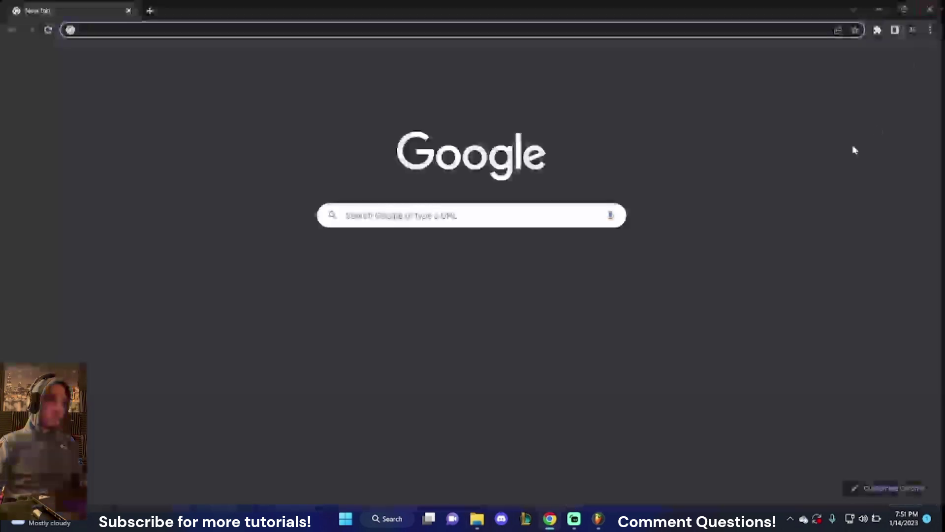
left_click(566, 25)
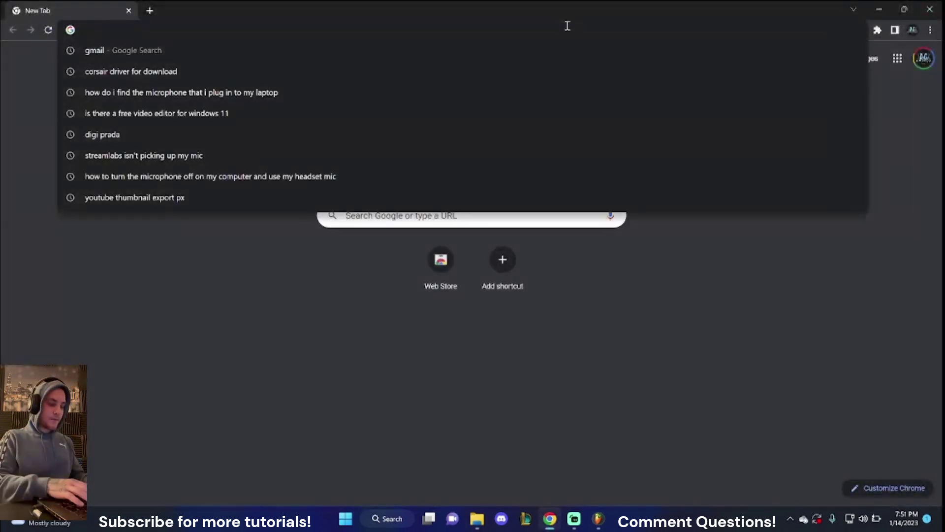
type("ebj young jox")
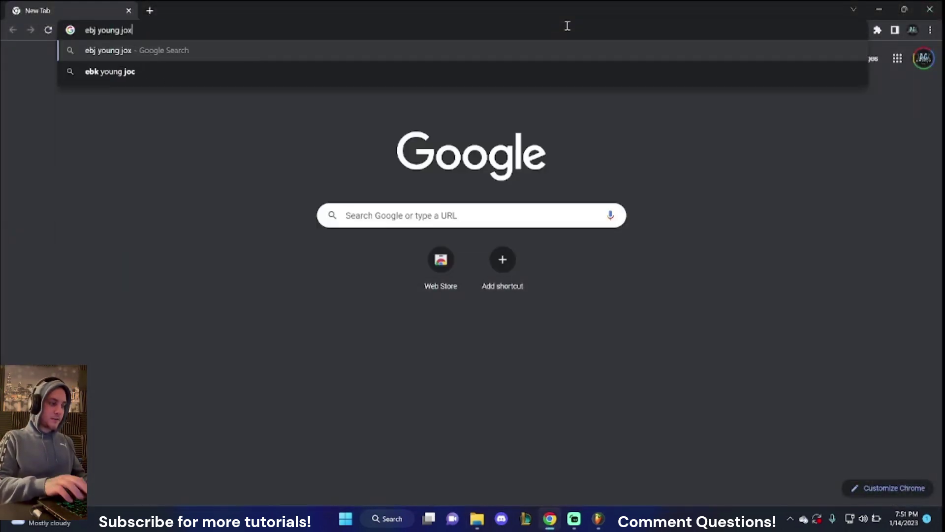
key("Return")
left_click(317, 68)
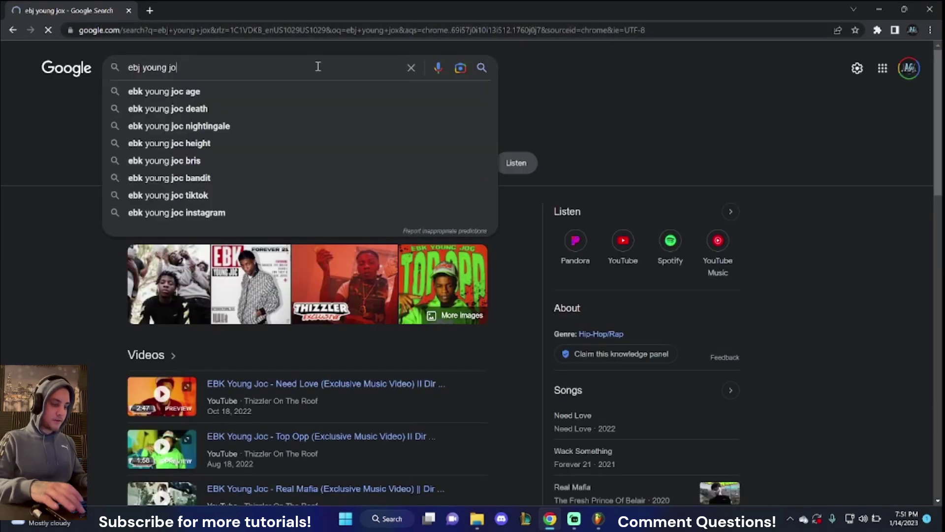
key("BackSpace")
type("c")
key("Return")
left_click(181, 99)
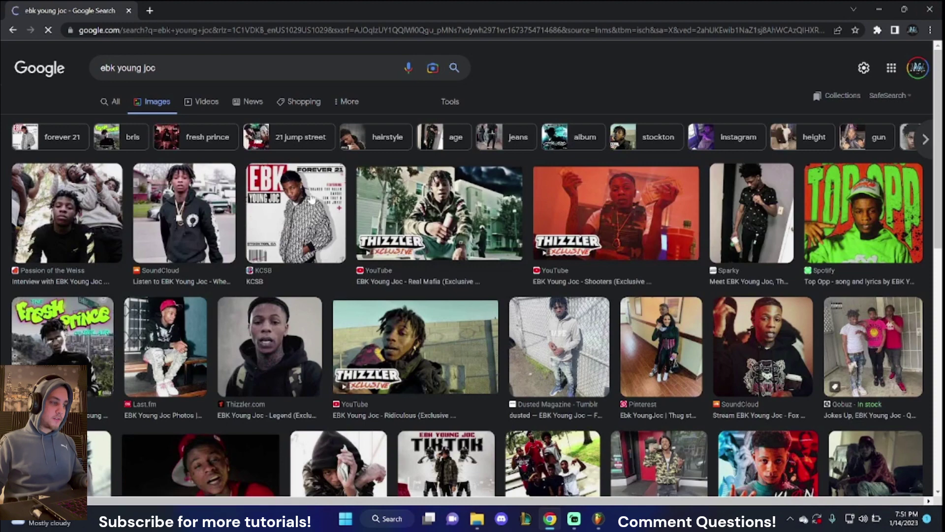
Start saving the first image result and create a Desktop folder named "Youtube Videos" for it
left_click(107, 222)
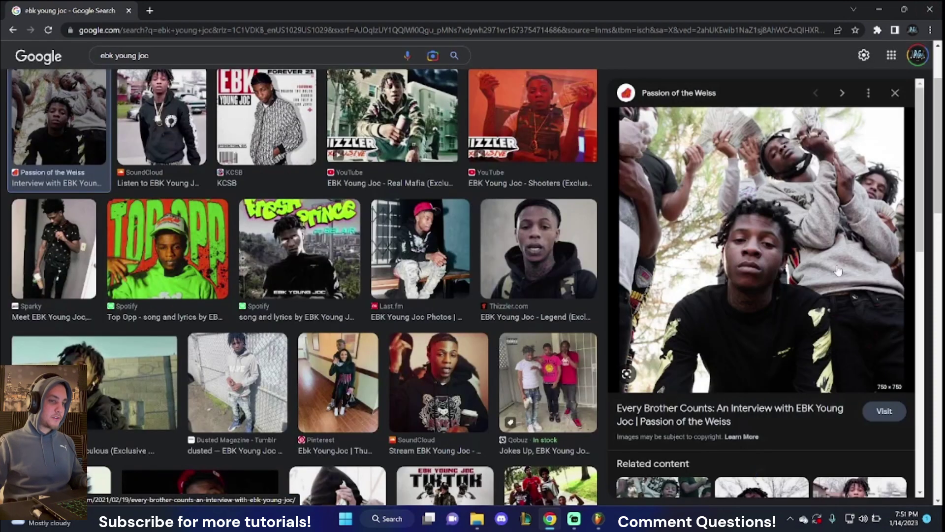
right_click(747, 253)
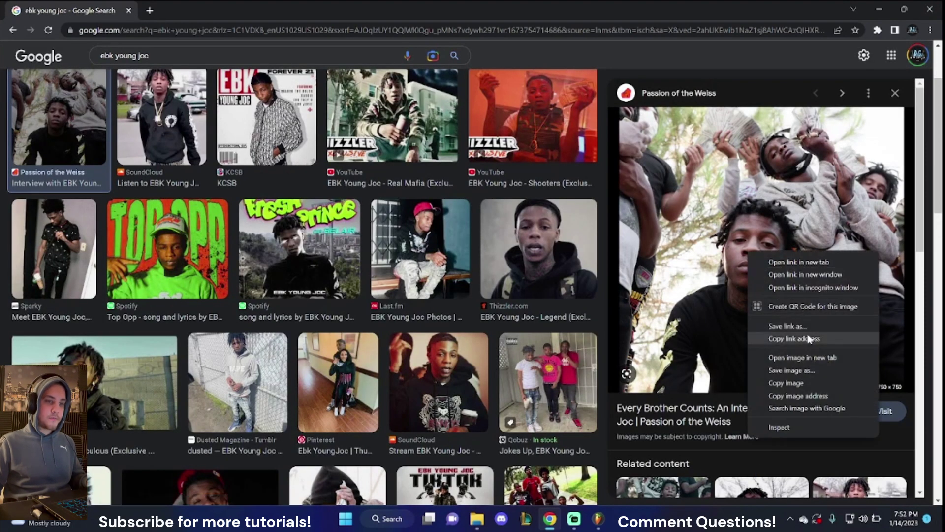
left_click(810, 369)
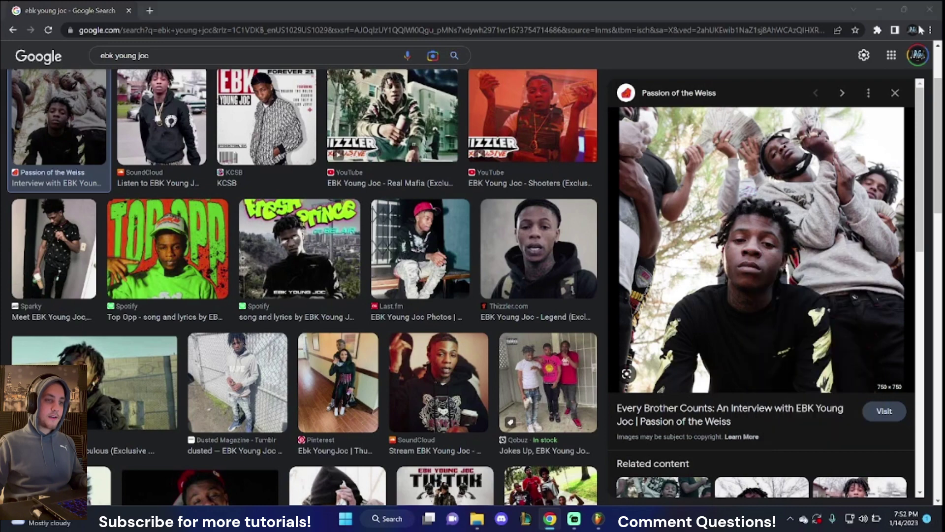
left_click(49, 344)
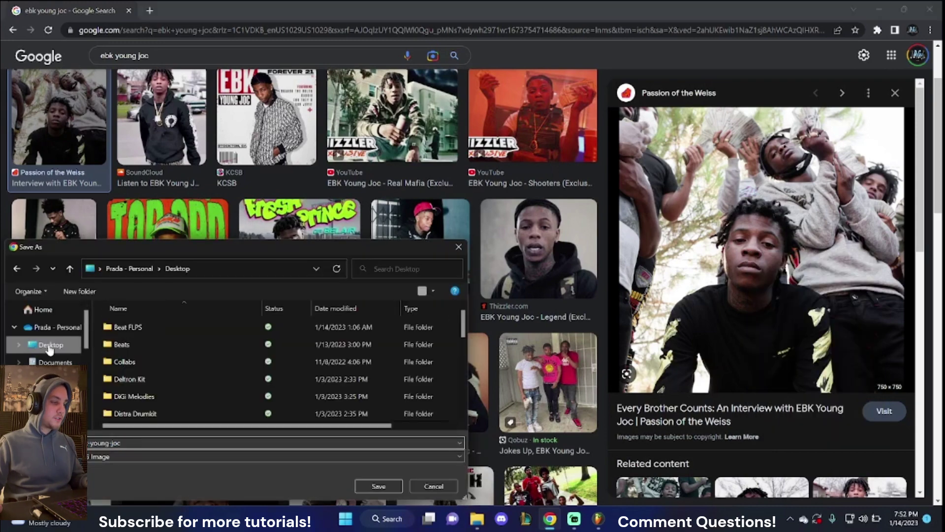
type("Y")
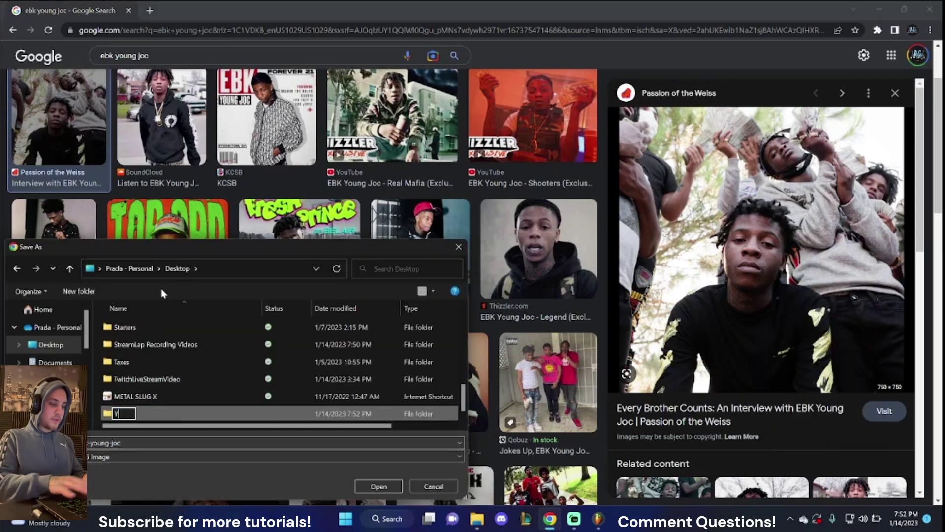
type("outube Videos")
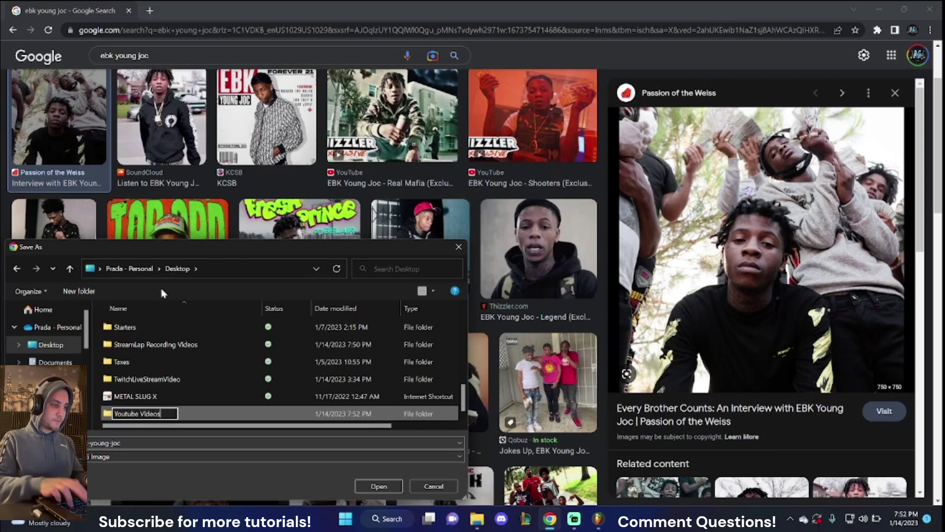
key("Return")
Save the image inside the Youtube Videos folder with "type beat" added to the end of its file name
double_click(148, 330)
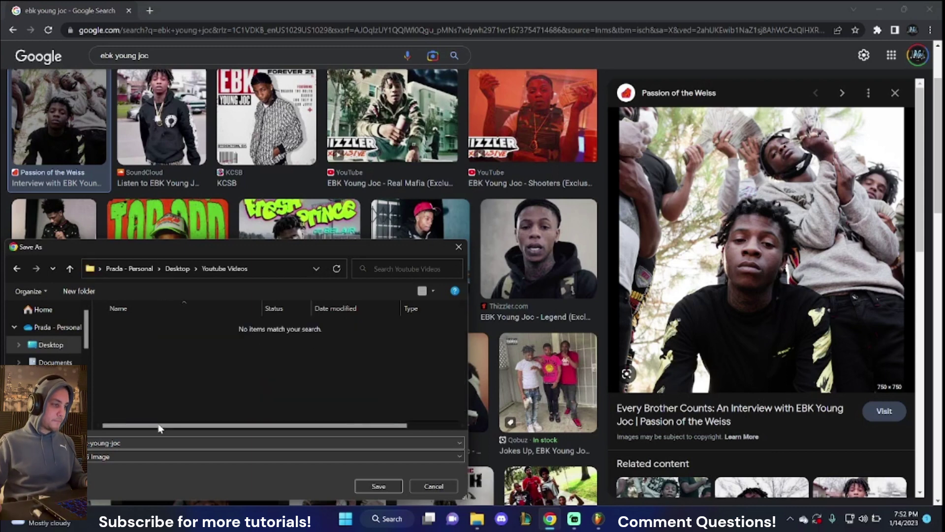
type("type beat")
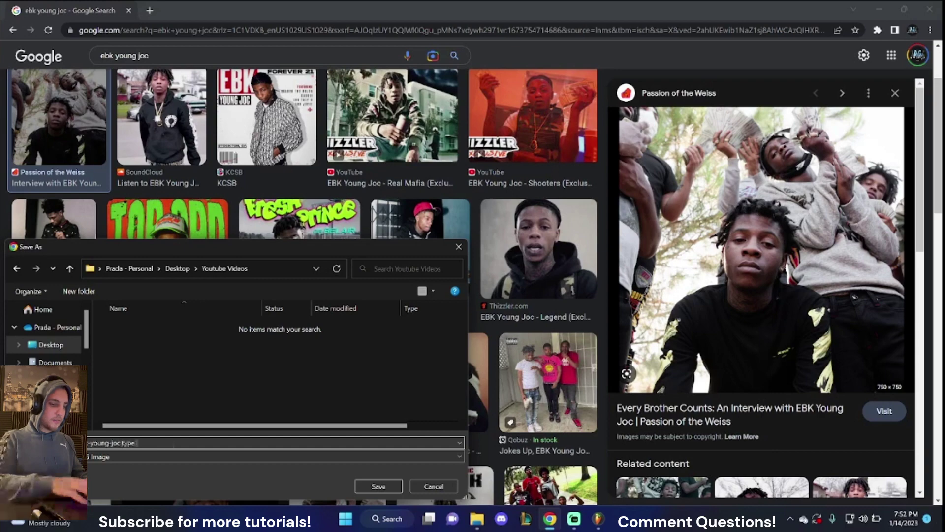
key("Return")
Return to FL Studio, reopen the visualizer with its preview attached, and show its main page
left_click(879, 9)
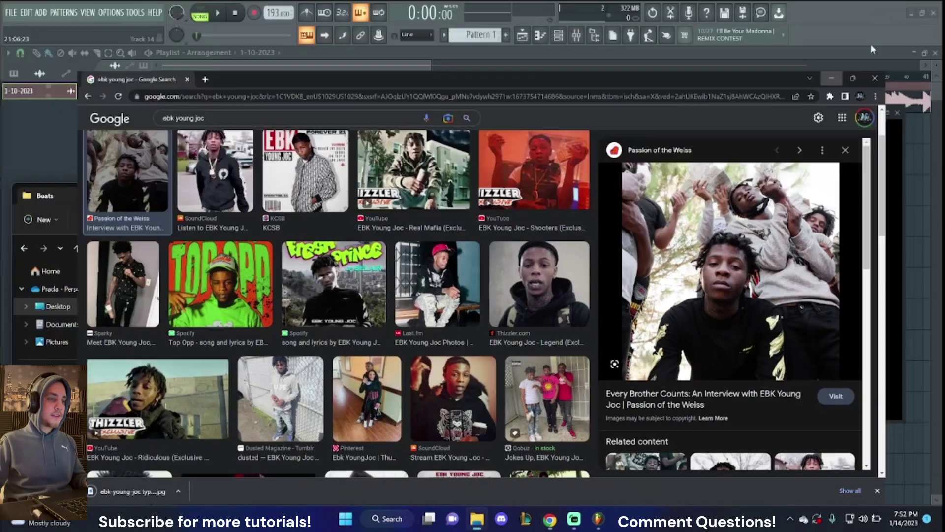
left_click(362, 118)
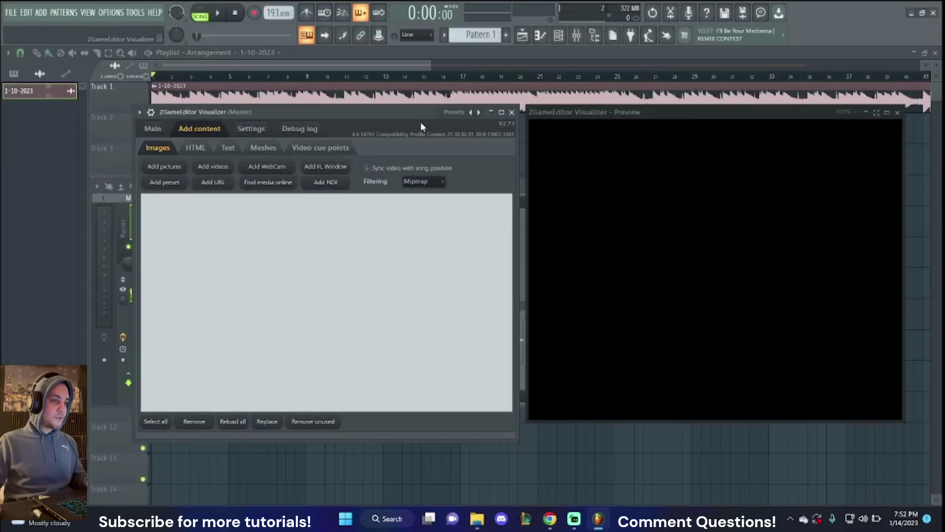
left_click(896, 112)
left_click(511, 112)
left_click(465, 306)
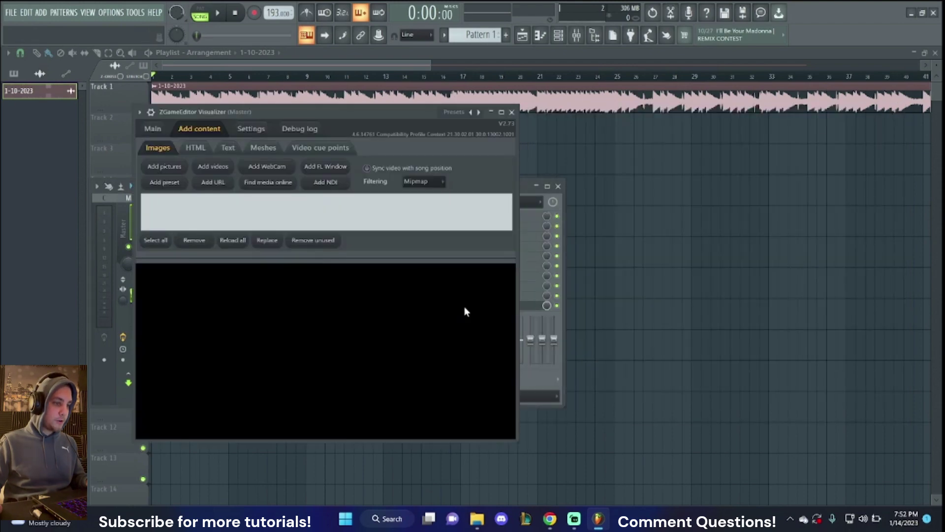
left_click_drag(338, 122, 399, 123)
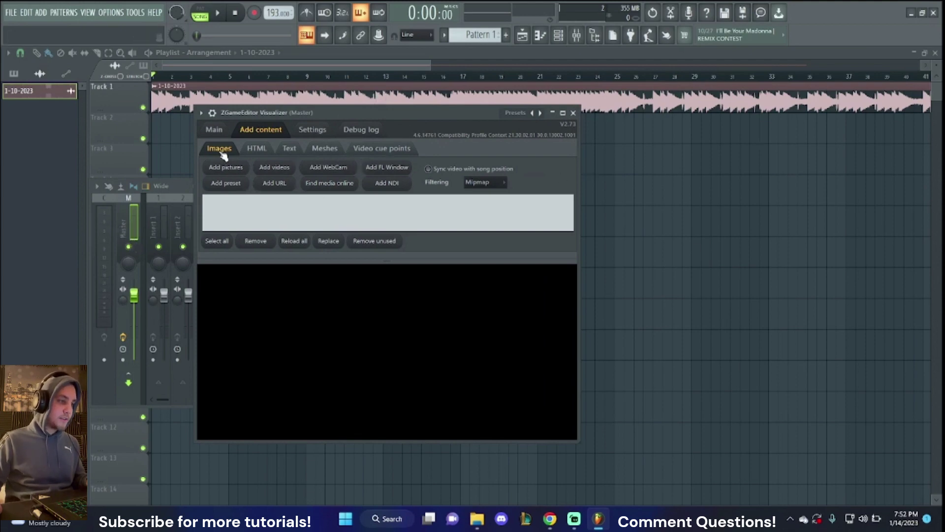
left_click(214, 129)
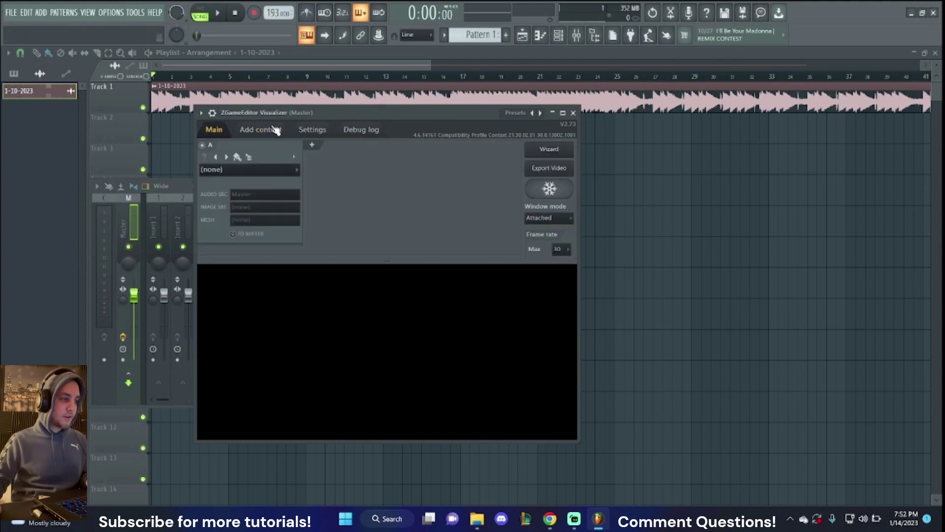
Add the picture "ebk-young-joc type beat" from the Desktop's Youtube Videos folder to the visualizer's image content
left_click(259, 135)
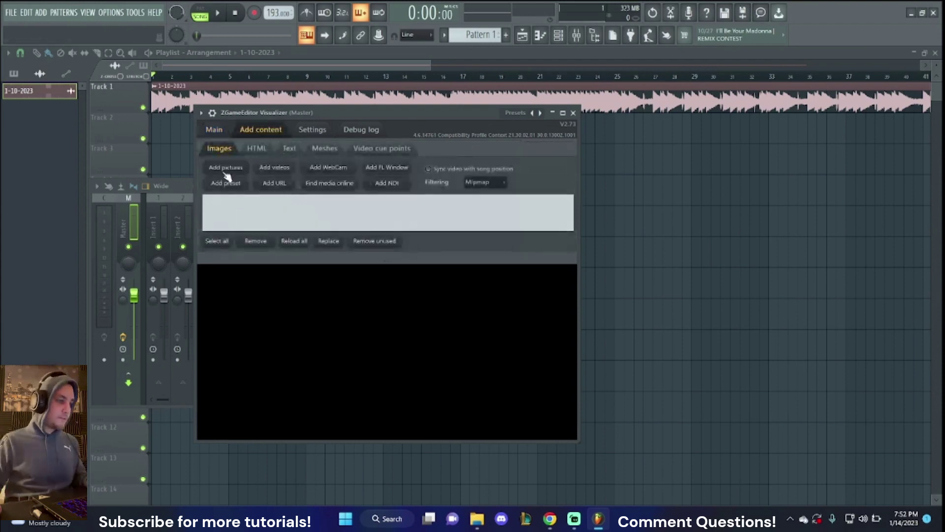
left_click(225, 168)
scroll(418, 211, "down", 1)
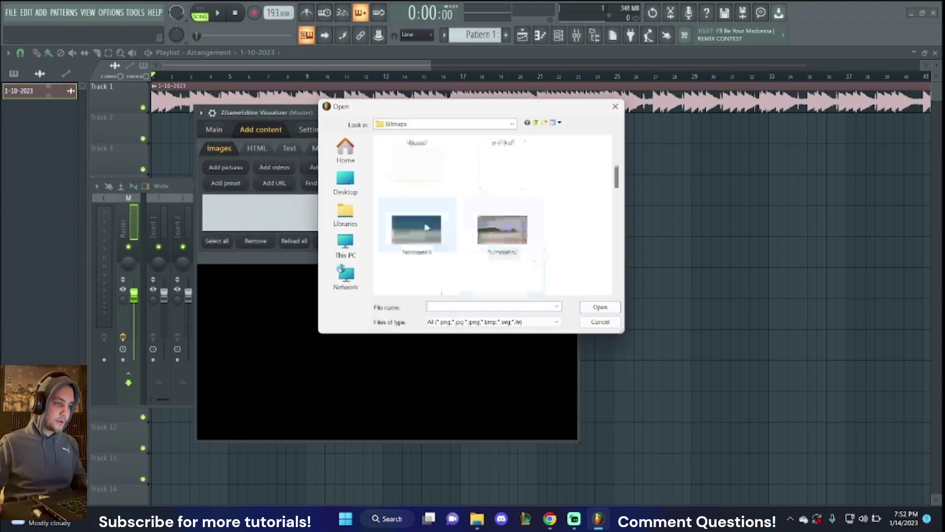
left_click(364, 189)
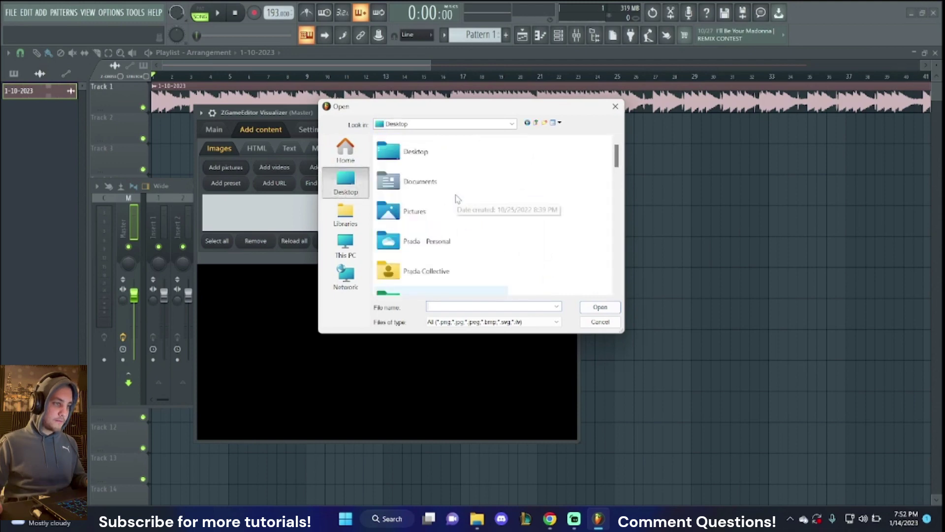
scroll(456, 197, "down", 5)
scroll(457, 199, "down", 4)
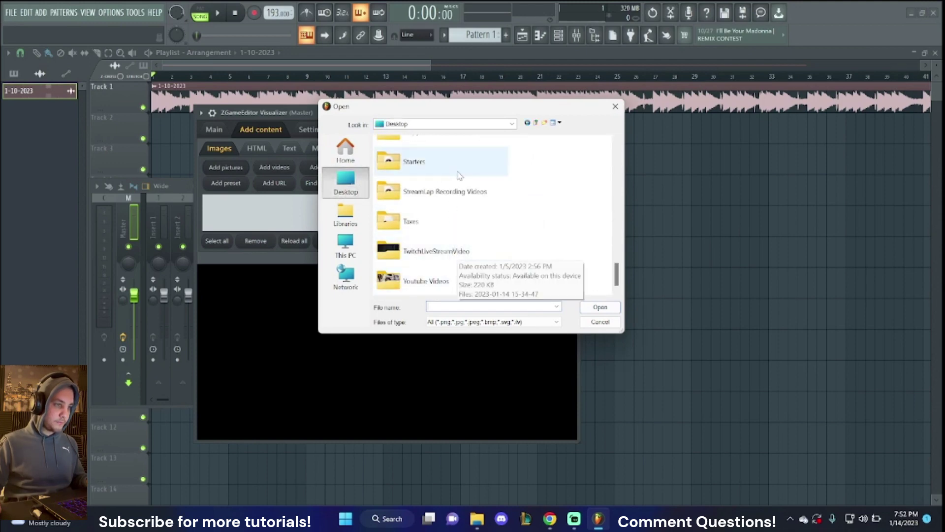
double_click(445, 282)
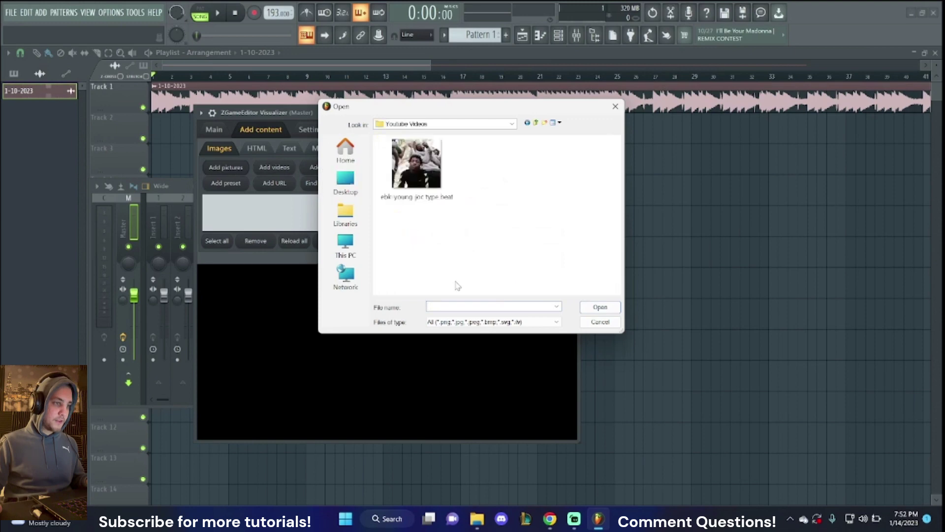
double_click(428, 177)
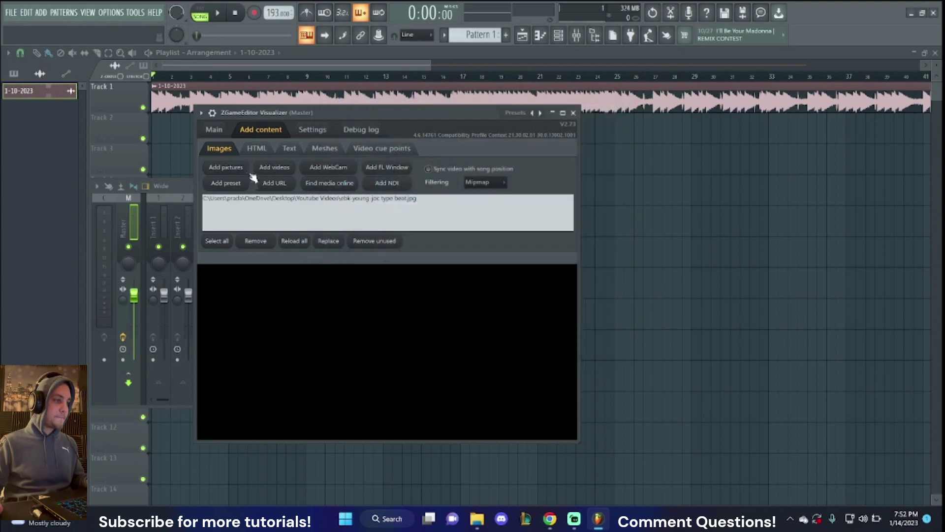
Assign the Image effect to layer A and use "ebk-young-joc type beat.jpg" as its image source
left_click(213, 129)
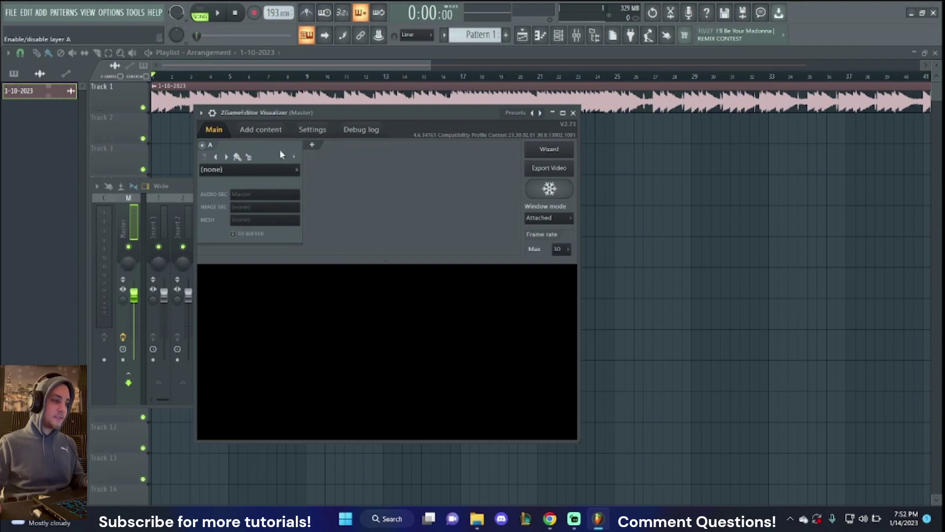
left_click(265, 170)
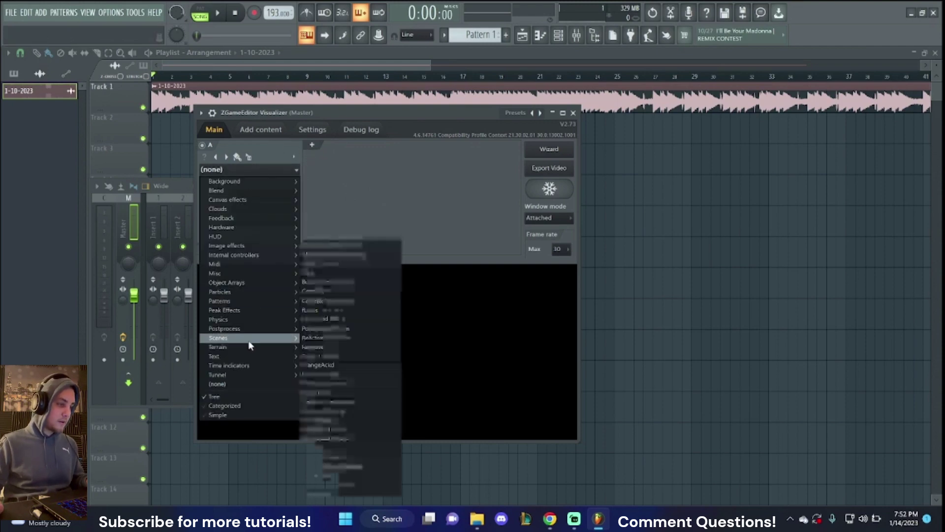
mouse_move(238, 248)
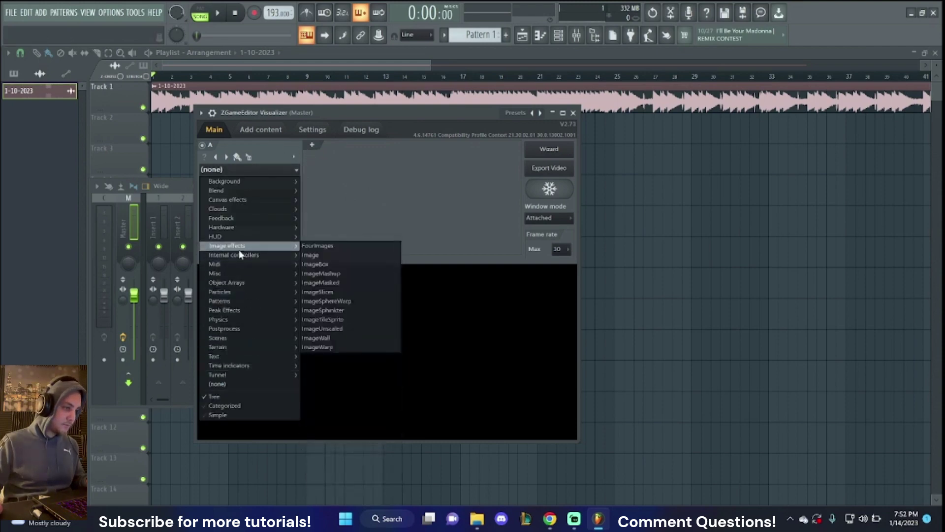
left_click(315, 255)
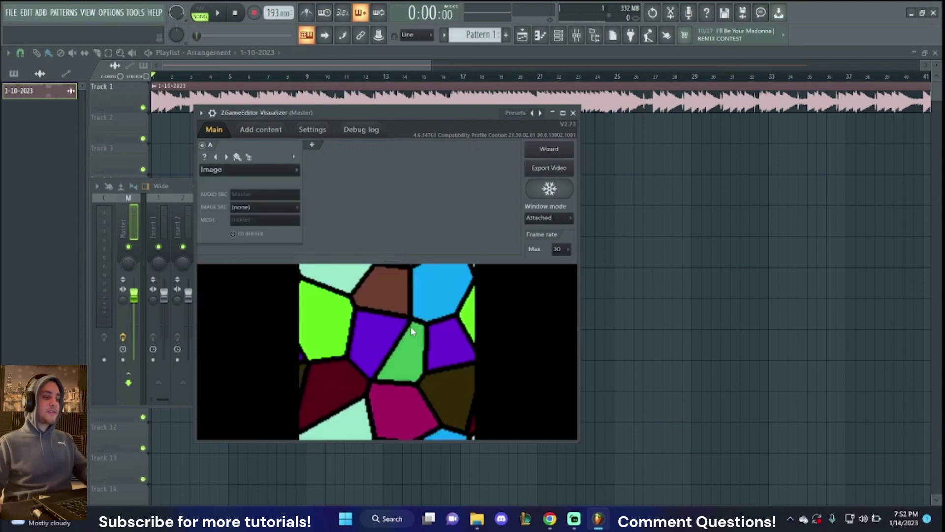
left_click(255, 208)
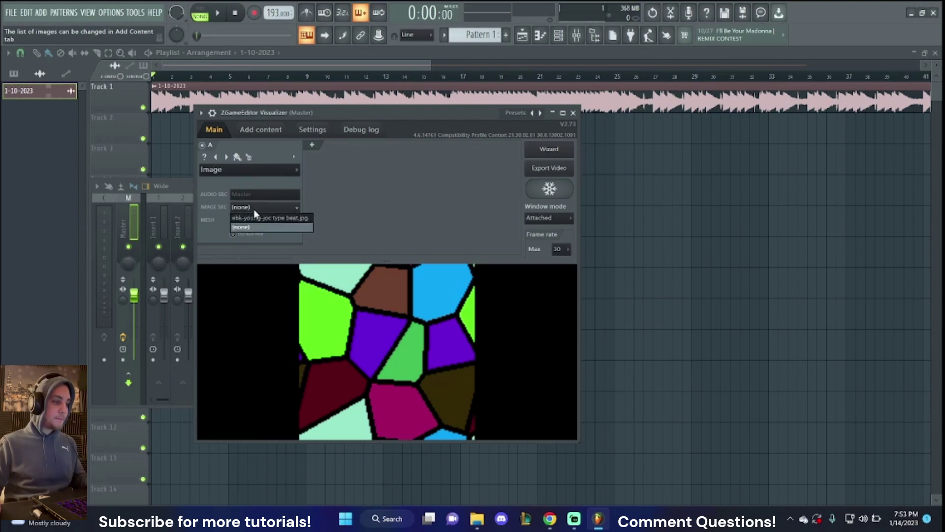
left_click(268, 218)
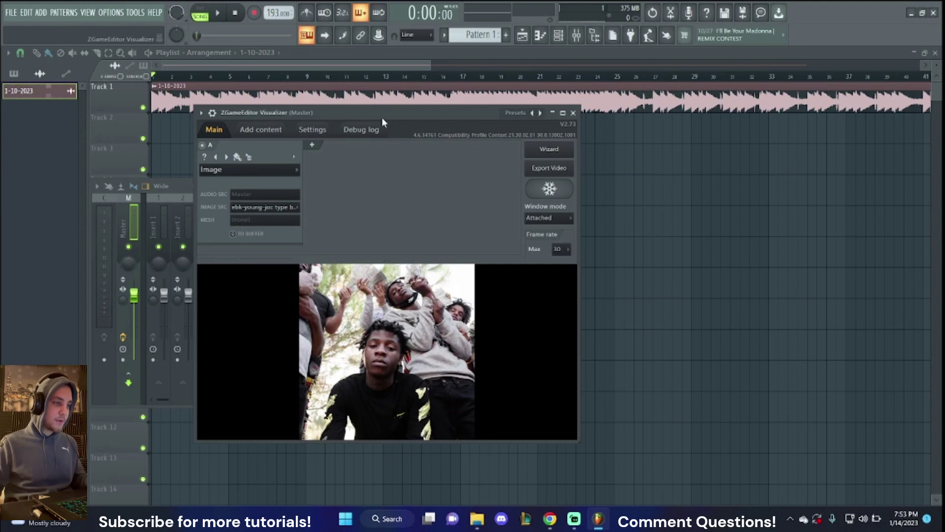
Detach the visualizer's preview into its own window and place it beside the plugin window
left_click_drag(382, 115, 361, 109)
left_click(536, 214)
left_click(533, 236)
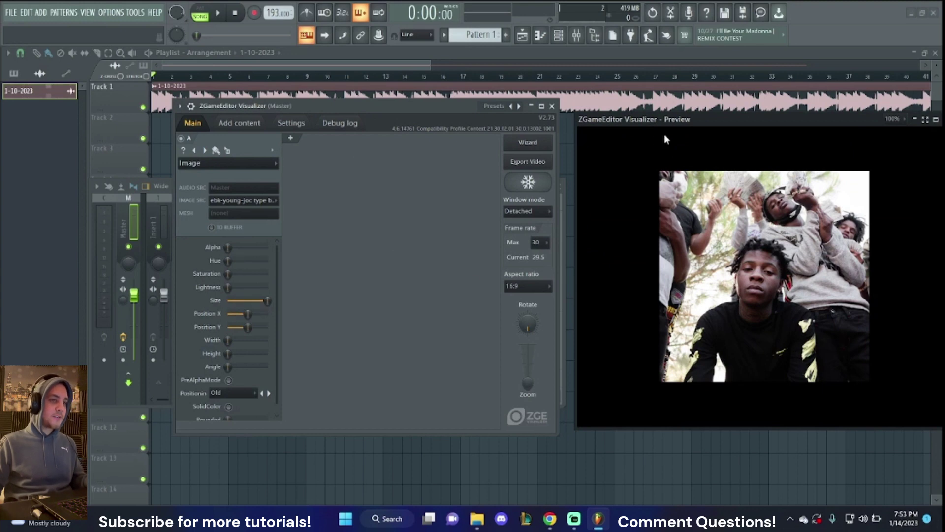
left_click_drag(691, 123, 670, 113)
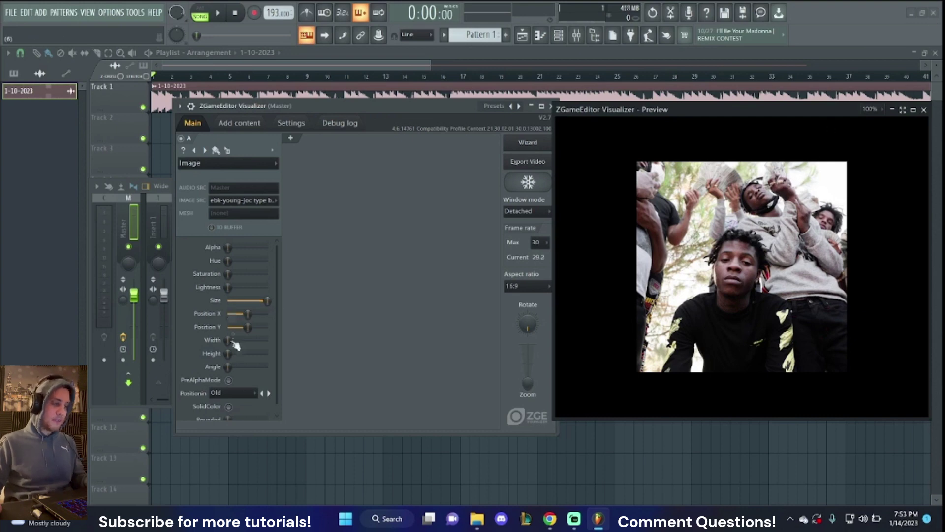
Stretch the layer A image to about 20% Width so it spans the preview, with Height at 0%
left_click_drag(230, 345, 238, 345)
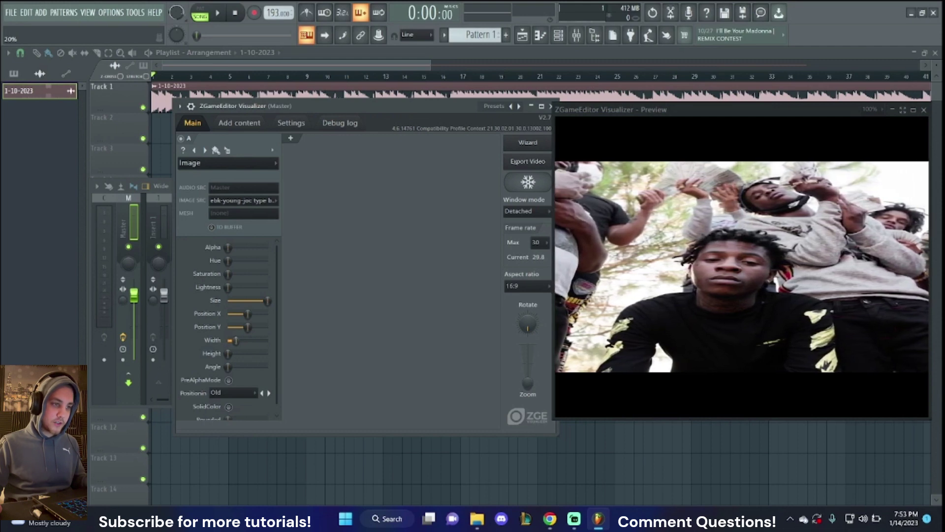
left_click_drag(233, 356, 233, 356)
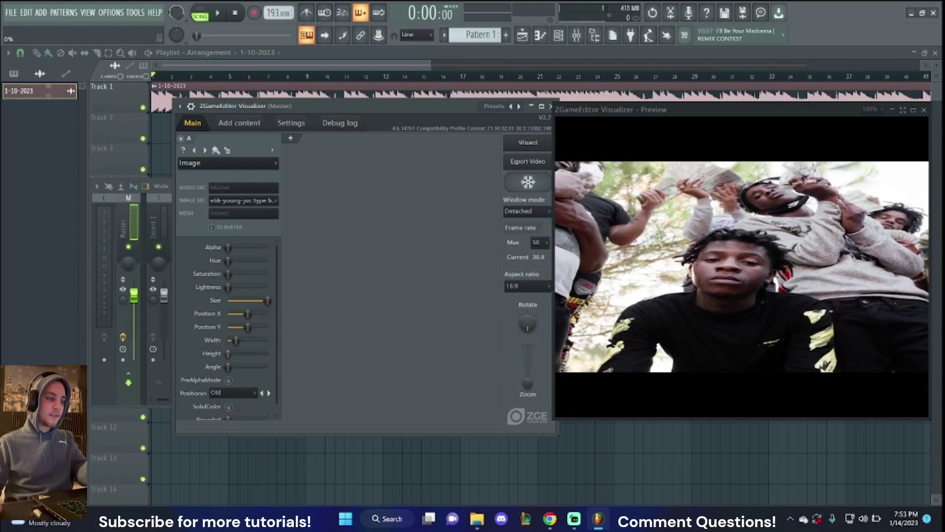
mouse_move(222, 352)
left_mouse_down()
mouse_move(236, 340)
mouse_move(228, 354)
mouse_move(242, 354)
mouse_move(228, 353)
left_mouse_up()
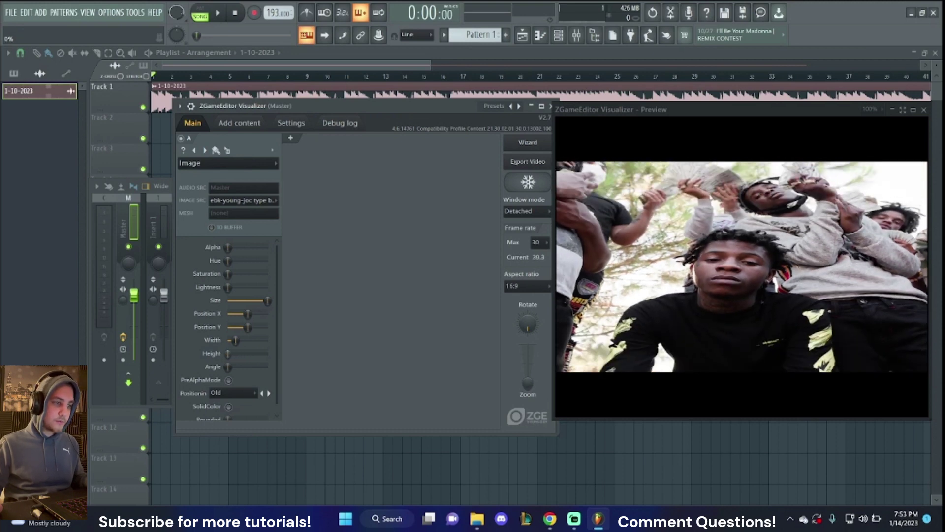
Add layer B with the ItsFullOfStars effect, increase its Size slightly and raise its Saturation to tint the particles red
left_click(292, 139)
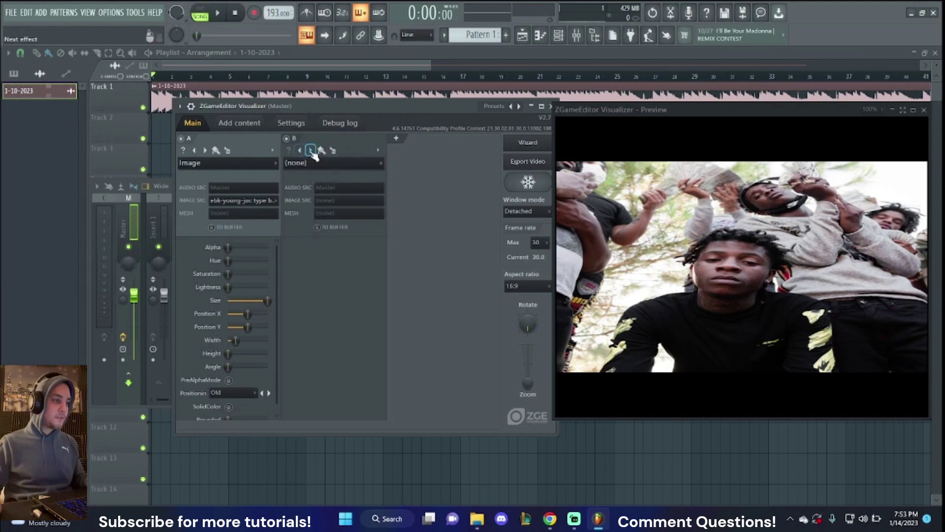
left_click(310, 150)
left_click(311, 150)
left_click(311, 150)
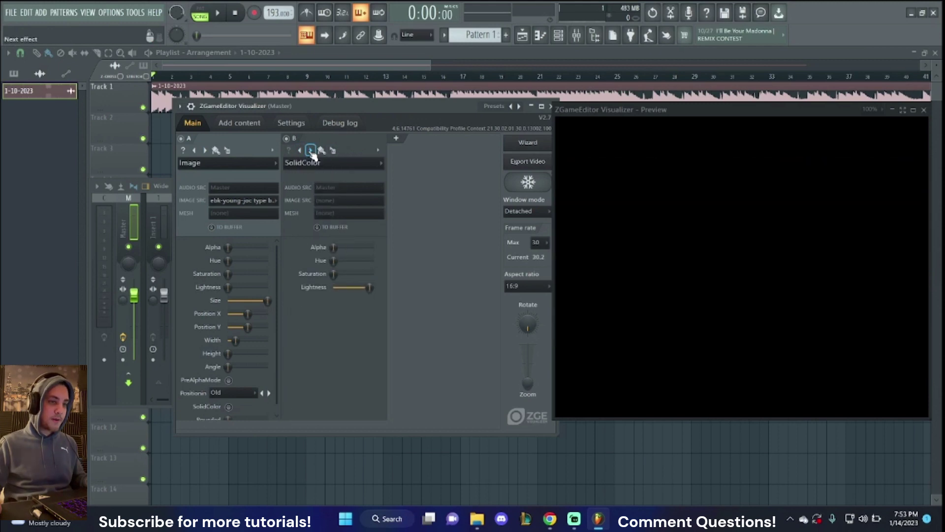
left_click(304, 151)
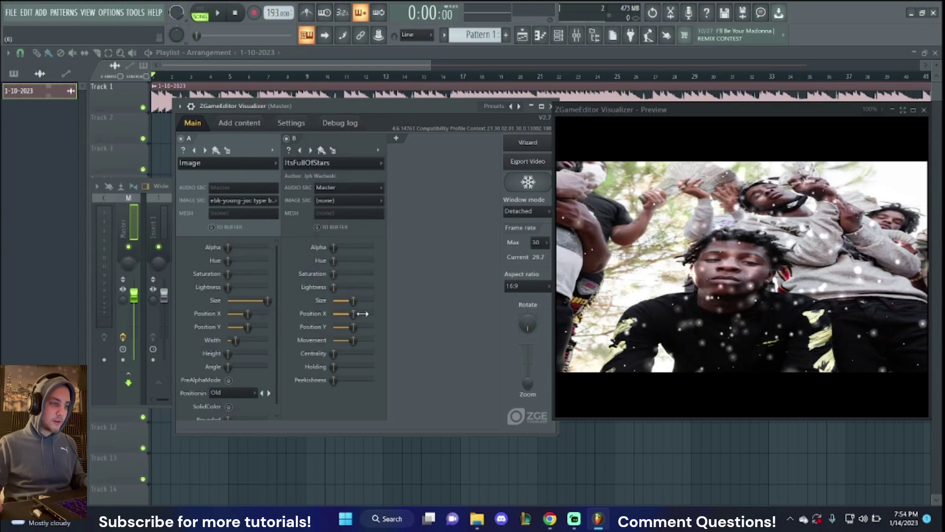
left_click_drag(353, 300, 362, 300)
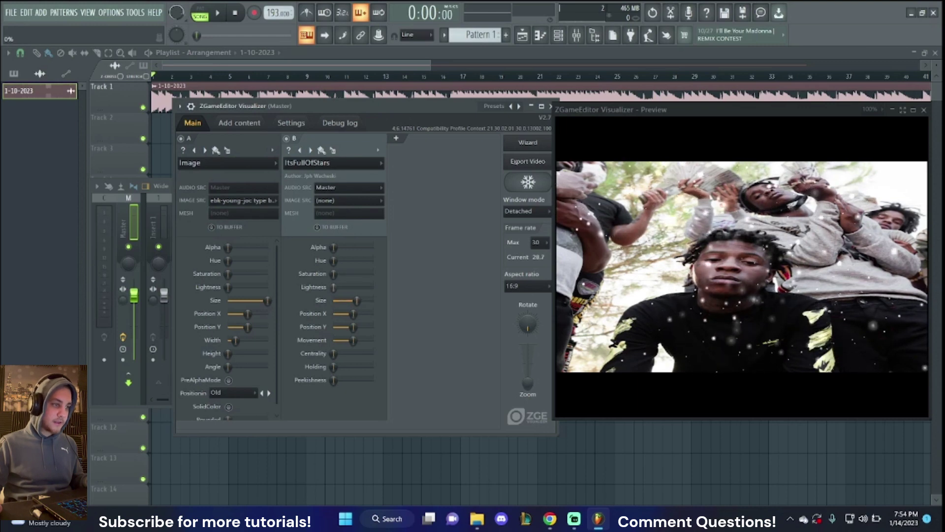
left_click_drag(373, 260, 333, 247)
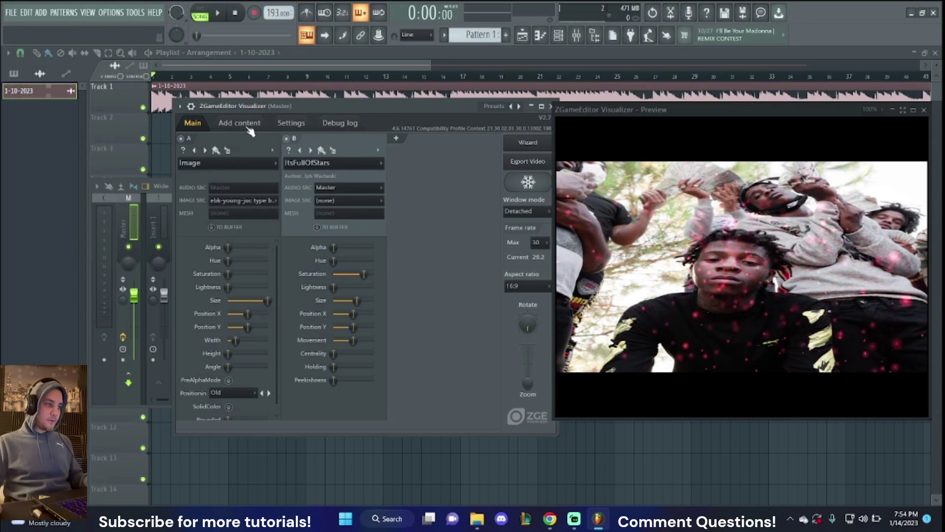
Enter "EBK YOUNG JOC TYPE BEAT" as the visualizer's text content and return to the layer view
left_click(239, 123)
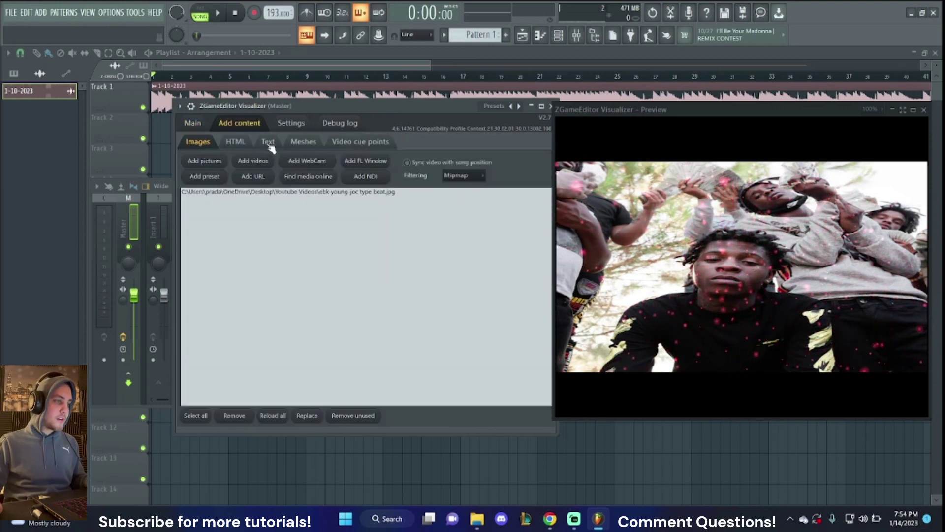
left_click(268, 143)
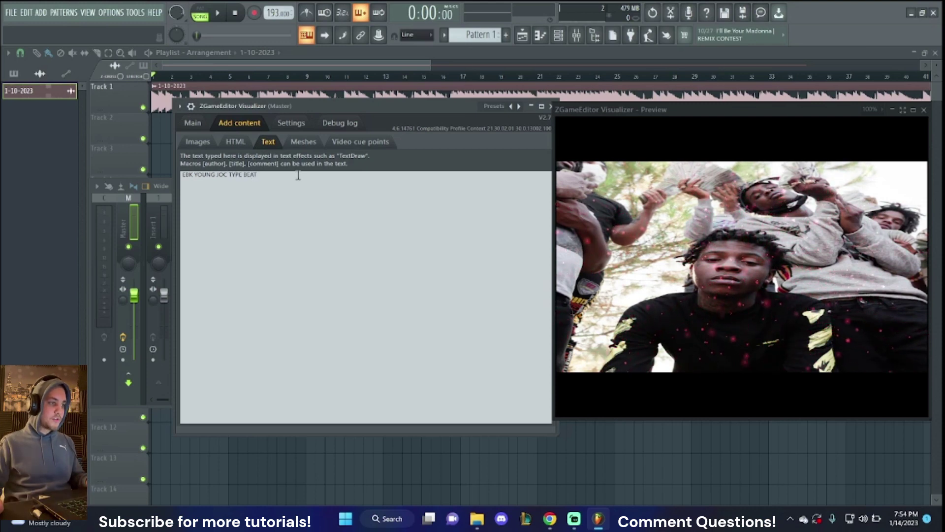
left_click(193, 124)
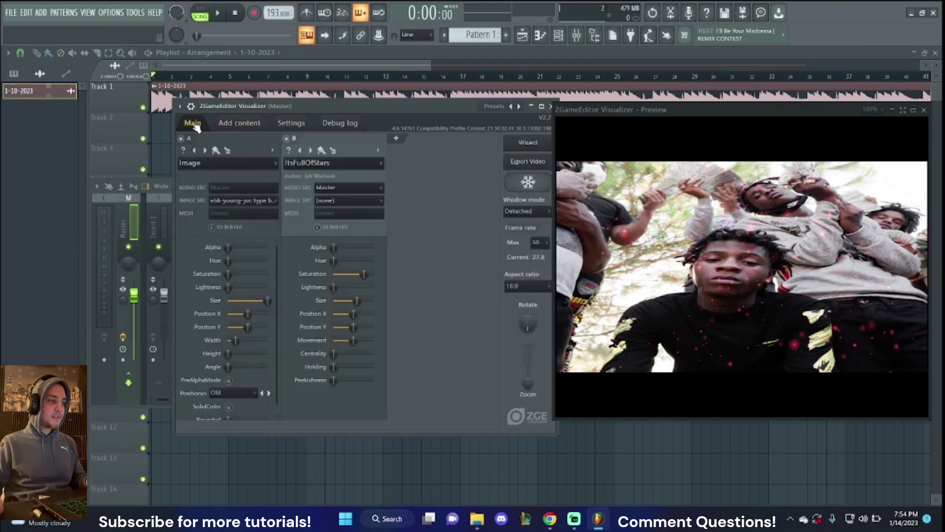
Add layer C and assign it the TextDraw effect
left_click(333, 201)
left_click(329, 202)
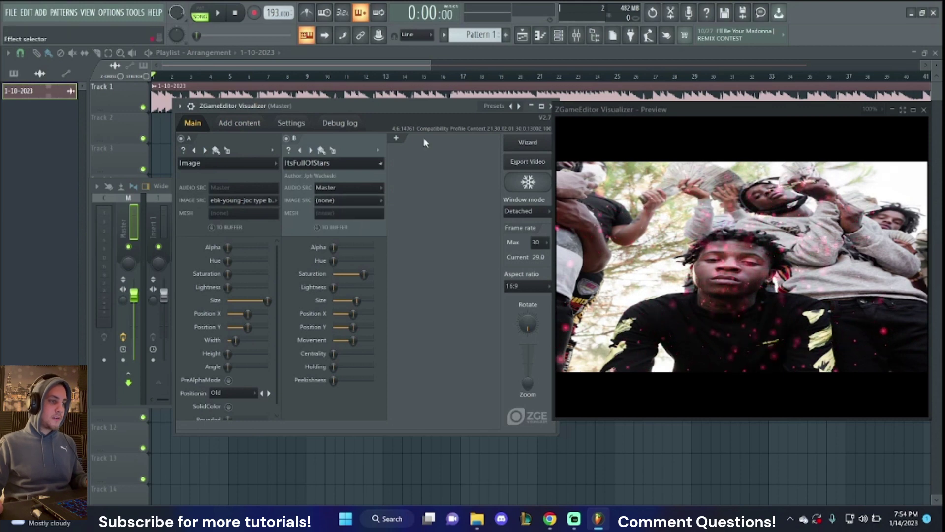
left_click(397, 140)
left_click(398, 167)
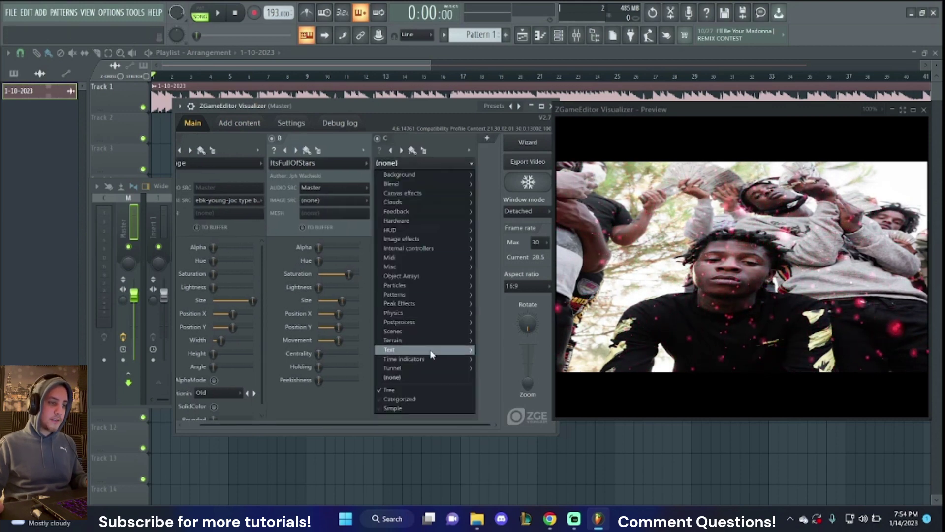
mouse_move(431, 349)
left_click(489, 359)
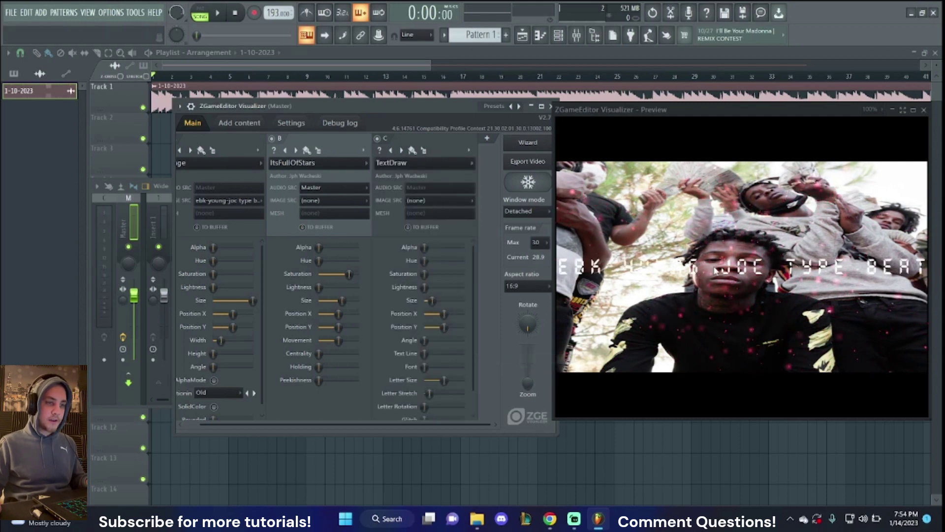
Shrink the TextDraw title, place it near the bottom of the image, change it to a slanted thin font, and raise Glitch
mouse_move(432, 300)
left_mouse_down()
mouse_move(440, 327)
mouse_move(443, 313)
left_mouse_up()
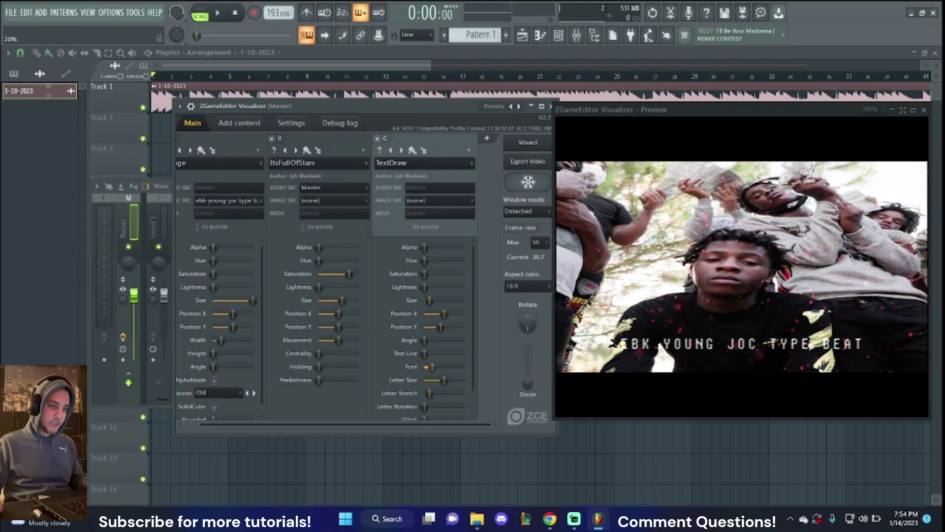
left_click_drag(431, 367, 450, 367)
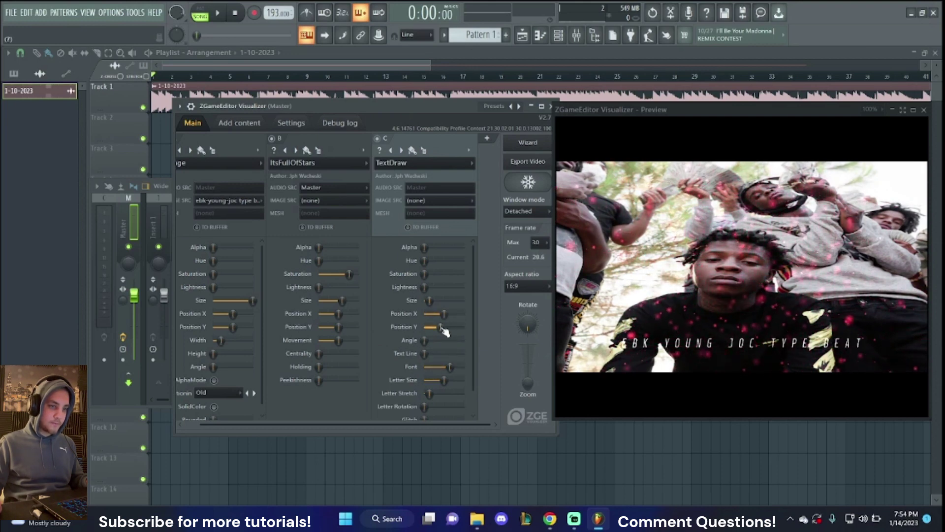
left_click_drag(443, 316, 441, 327)
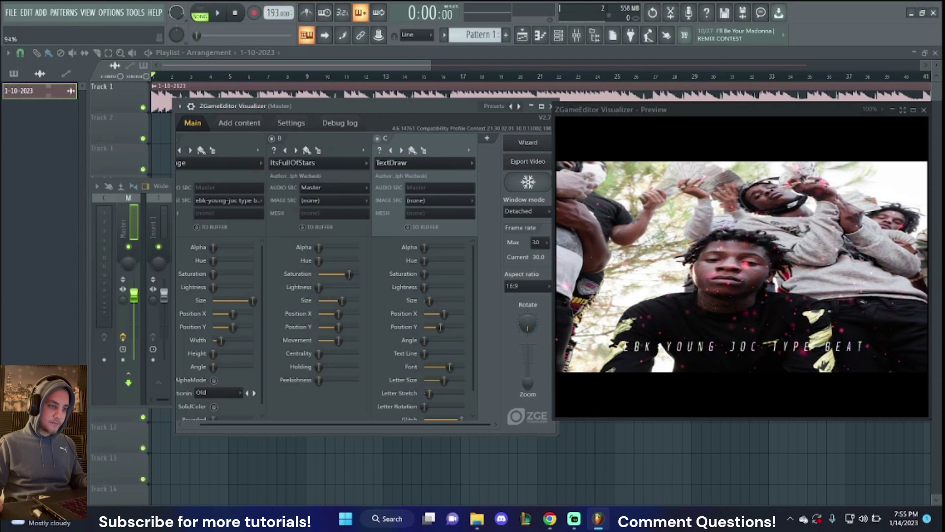
scroll(476, 350, "down", 1)
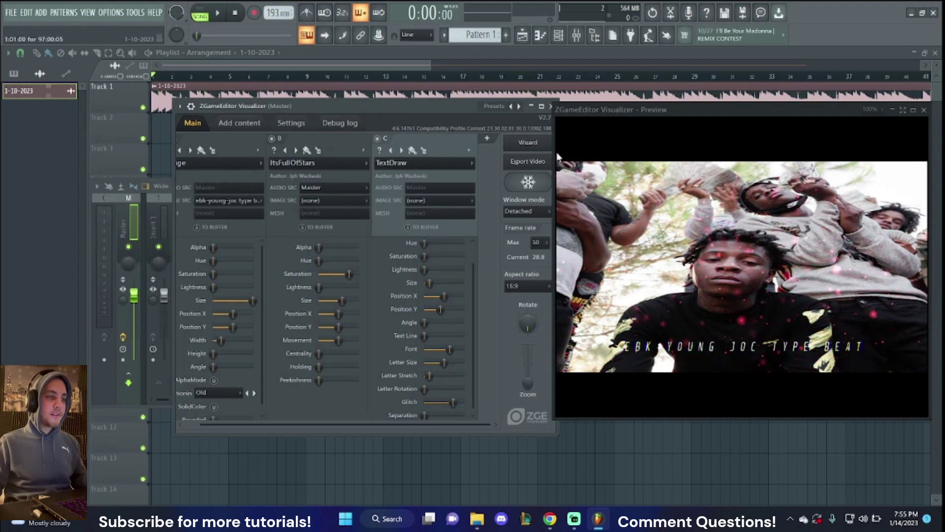
Add layer D and assign it the Polar peak effect
left_click(487, 138)
left_click(425, 161)
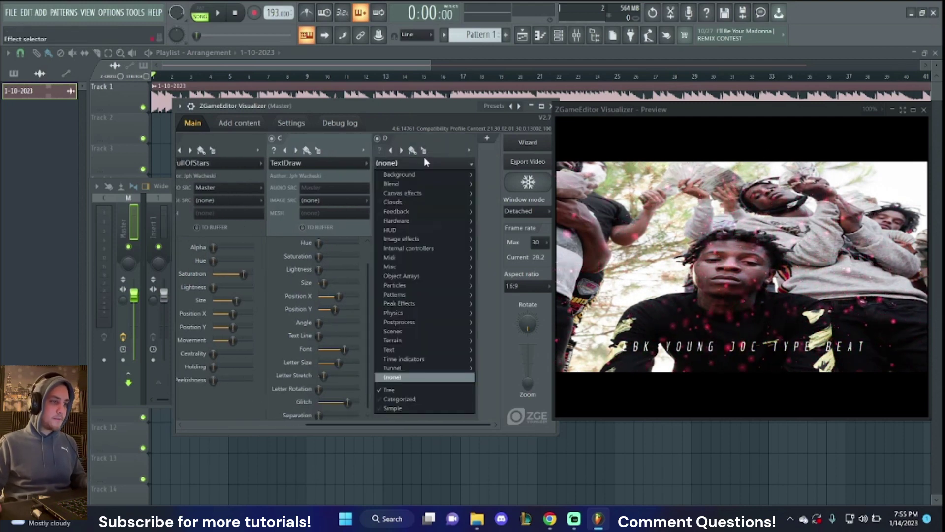
mouse_move(414, 322)
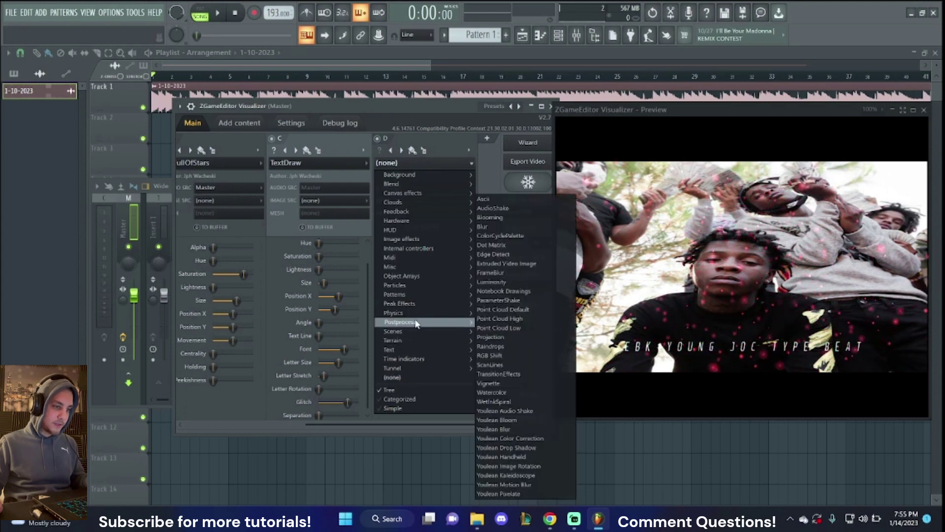
mouse_move(417, 307)
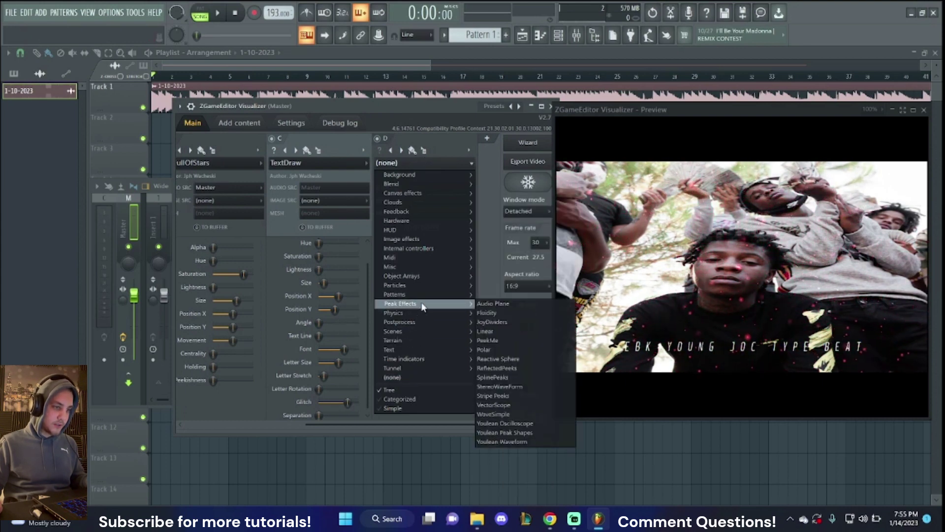
left_click(487, 350)
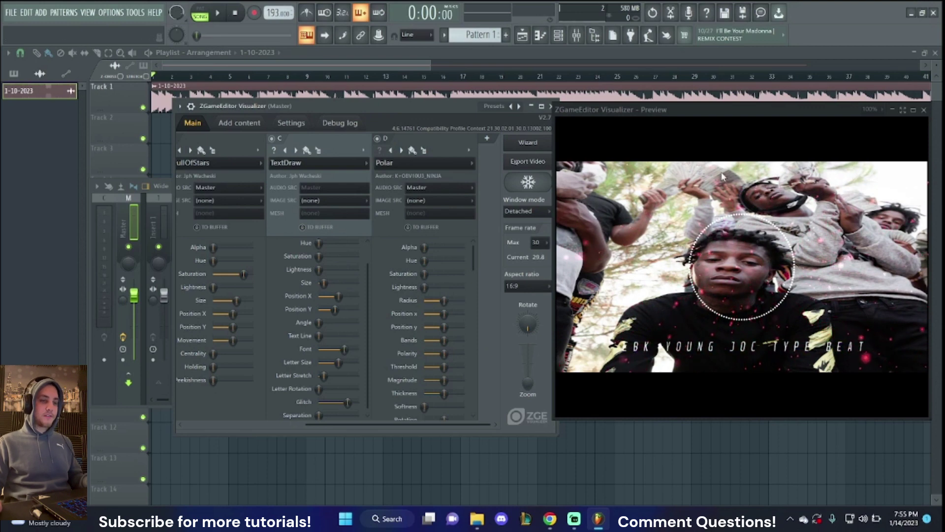
Play the beat and set the Polar ring's Position x to 45% to centre it around the artist's face
key("space")
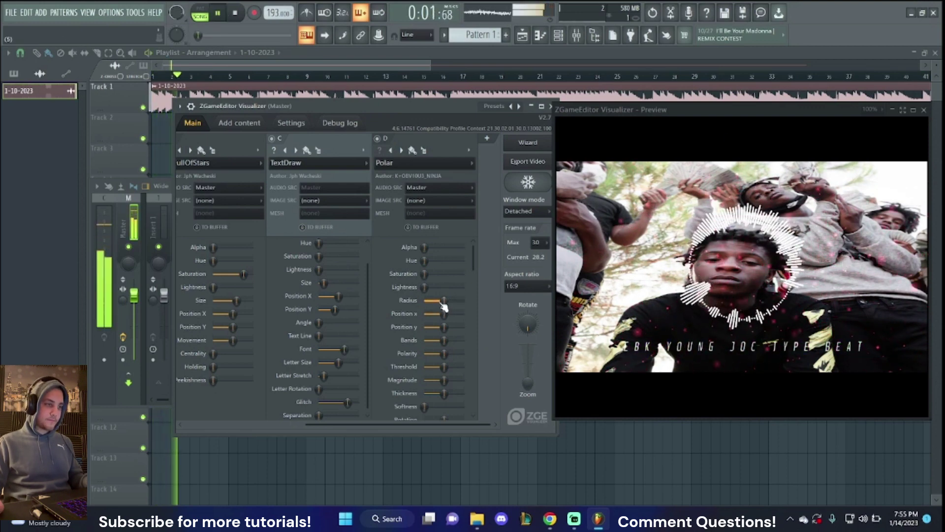
left_click_drag(444, 315, 444, 327)
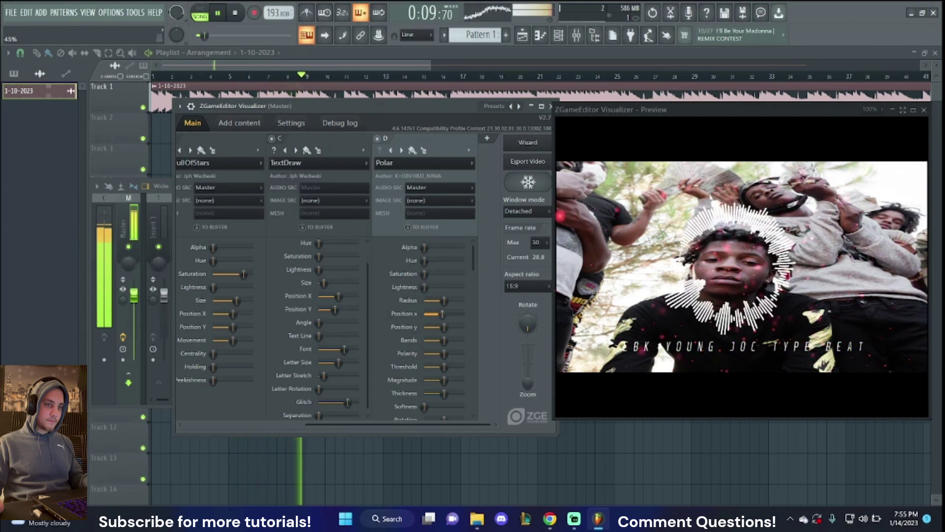
key("space")
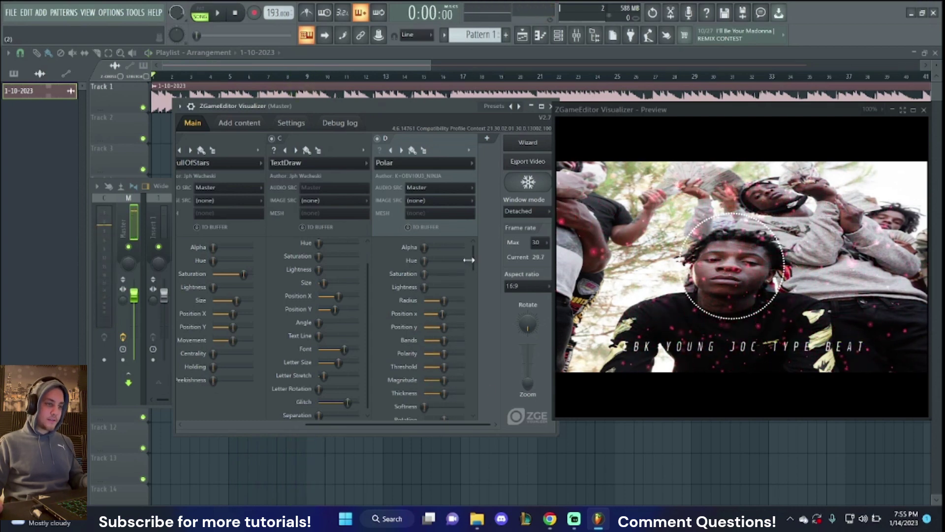
Raise the Polar effect's Polarity close to maximum, replaying the beat to preview the ring's spikes
left_click_drag(468, 260, 459, 308)
key("space")
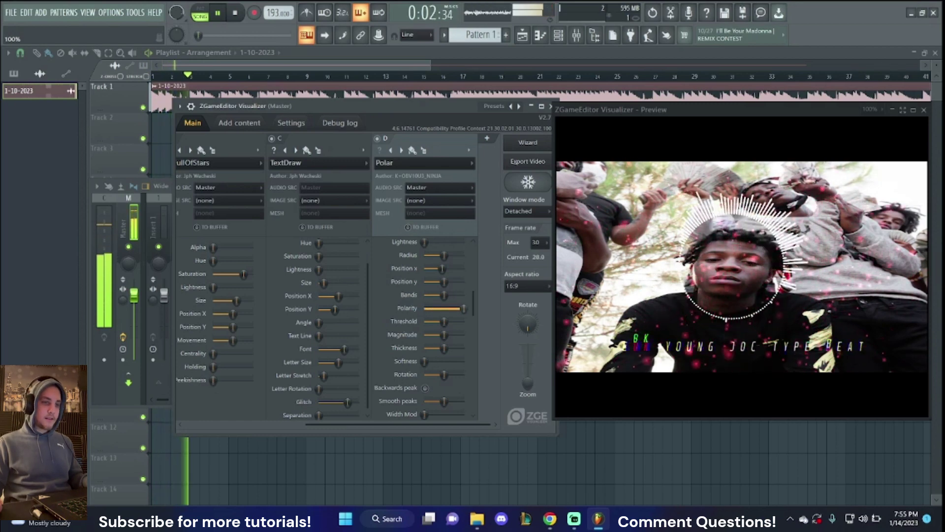
key("space")
key("space")
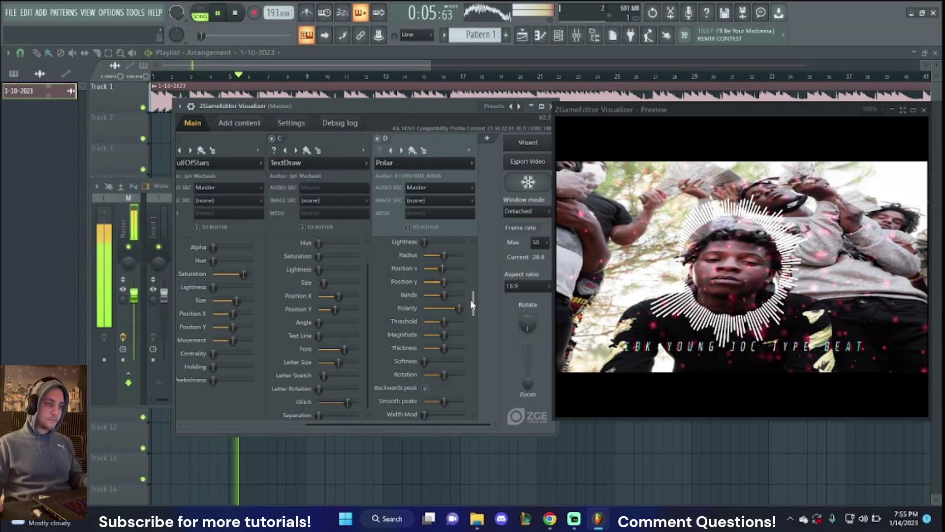
Raise the Polar effect's Saturation to about 59% to tint the ring red, and stop playback
left_click_drag(471, 305, 468, 258)
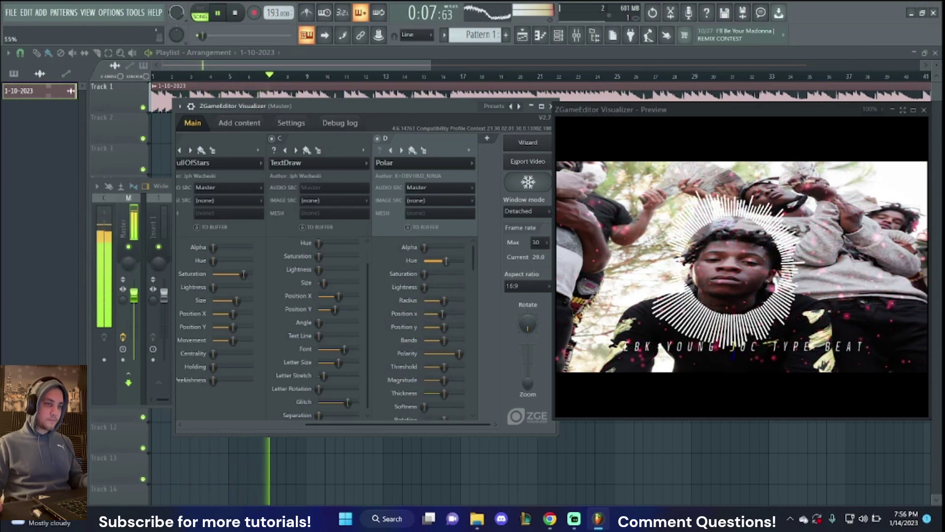
left_click_drag(431, 274, 447, 273)
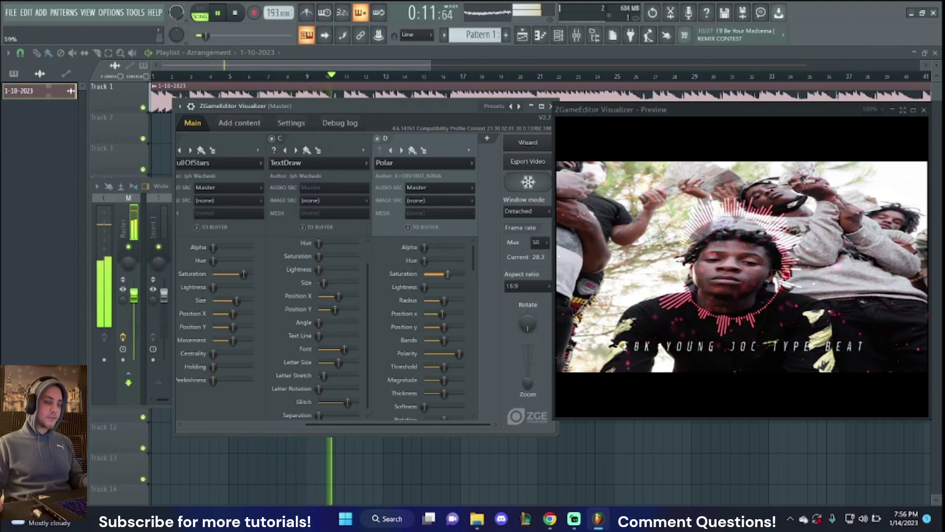
key("space")
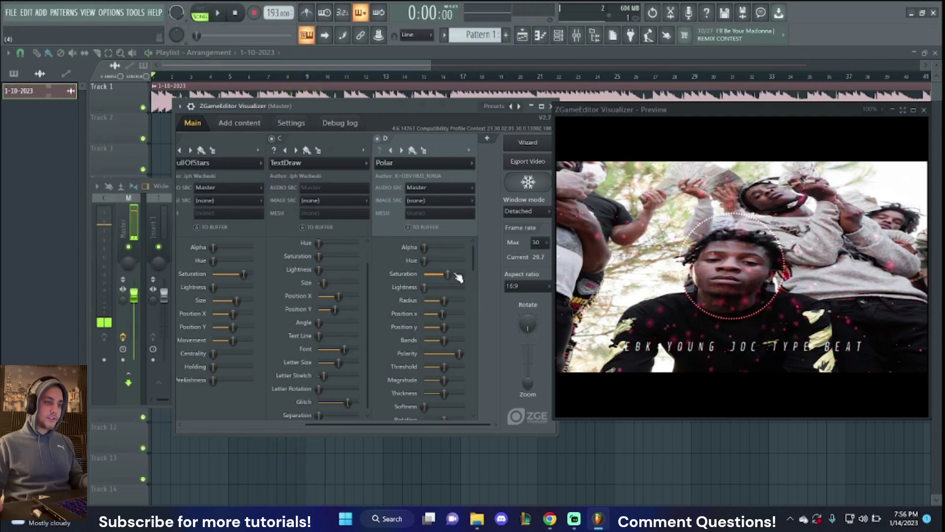
Add layer E with the AudioShake postprocess effect, set its Amount to 1% and play the beat to preview the shake
left_click(487, 140)
left_click(433, 163)
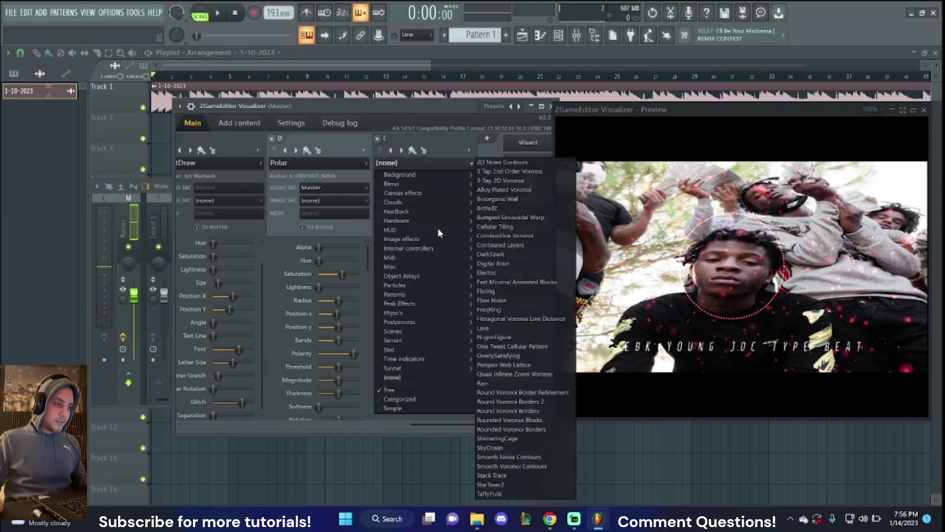
mouse_move(415, 368)
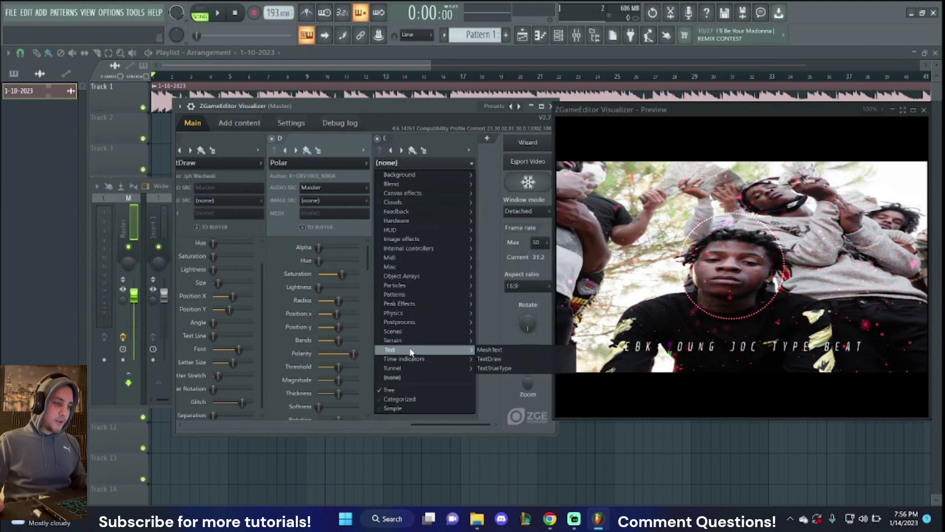
mouse_move(411, 341)
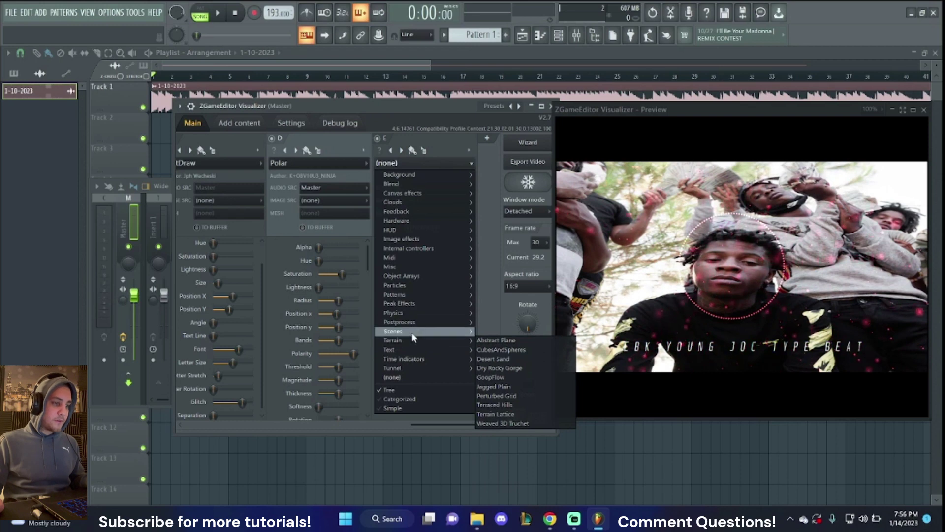
mouse_move(420, 325)
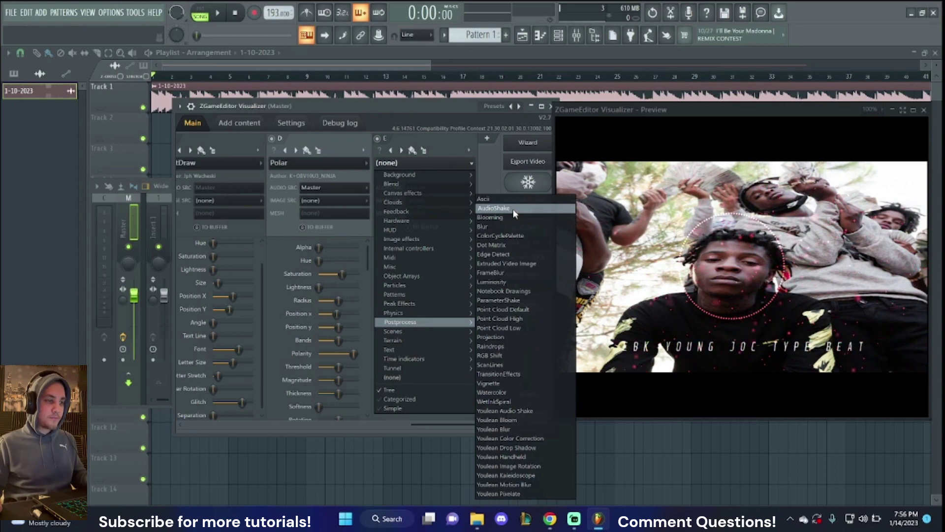
left_click(514, 209)
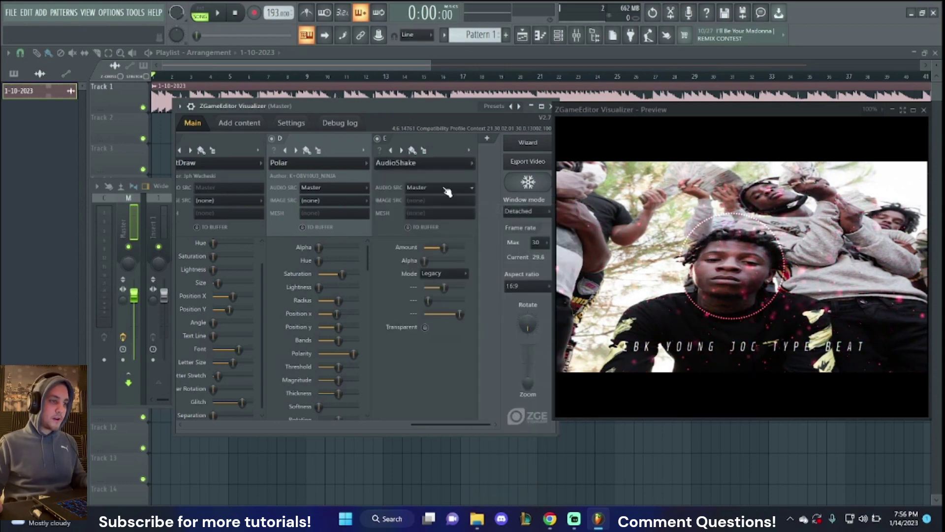
left_click_drag(444, 247, 425, 247)
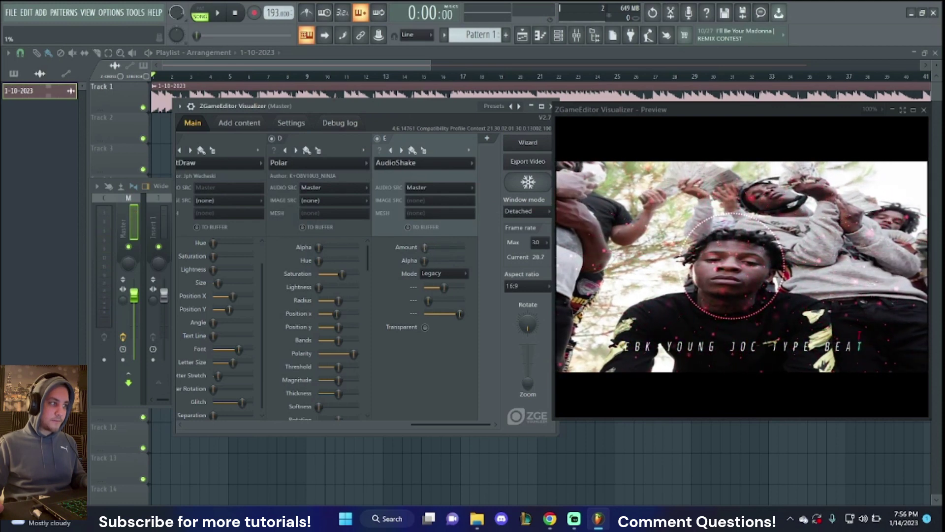
key("space")
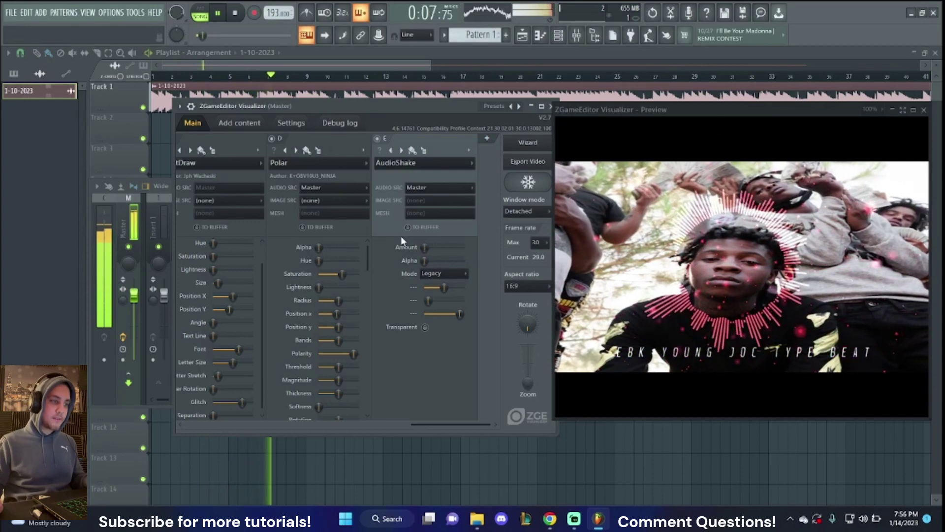
Add layer F and step forward through the effect list, previewing the background, canvas and feedback effects over the playing beat
left_click(485, 140)
left_click(402, 151)
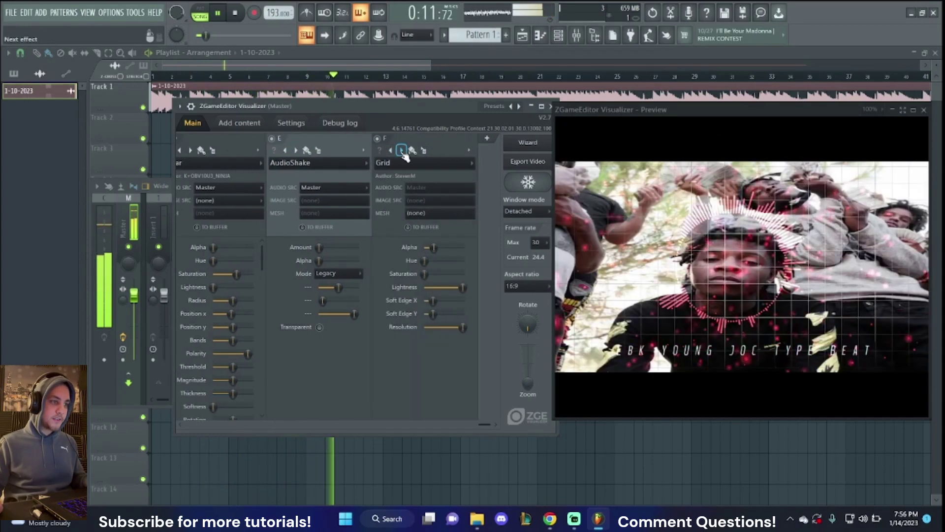
left_click(403, 151)
left_click(402, 150)
left_click(402, 150)
left_click(402, 151)
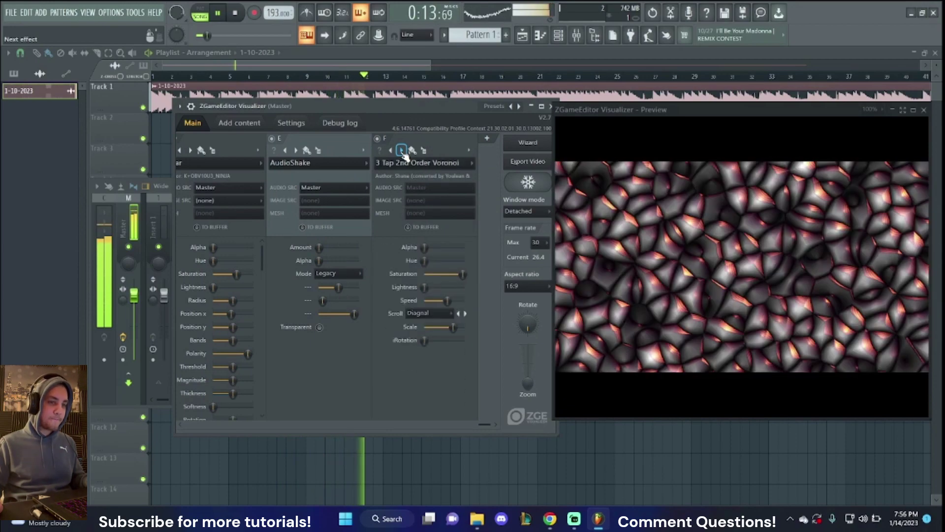
left_click(402, 151)
left_click(403, 150)
left_click(402, 150)
left_click(402, 150)
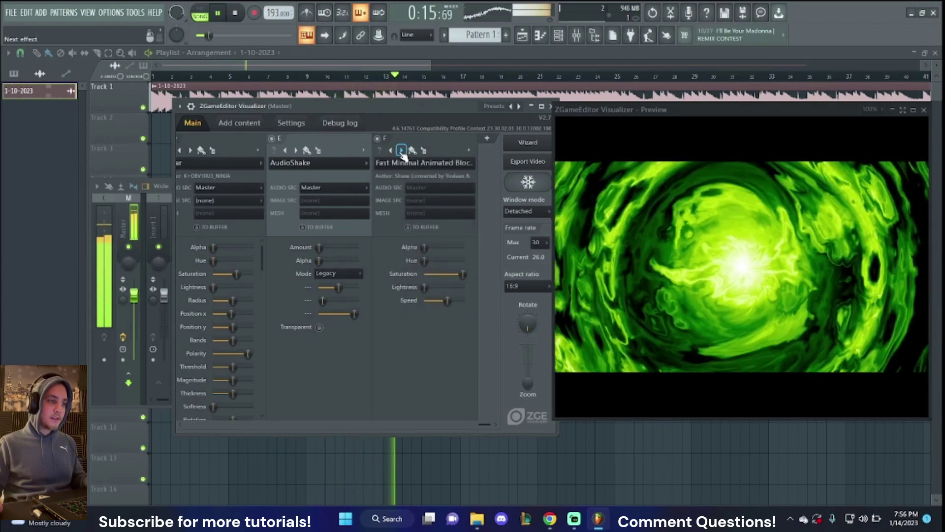
left_click(403, 150)
left_click(402, 150)
left_click(402, 150)
left_click(403, 150)
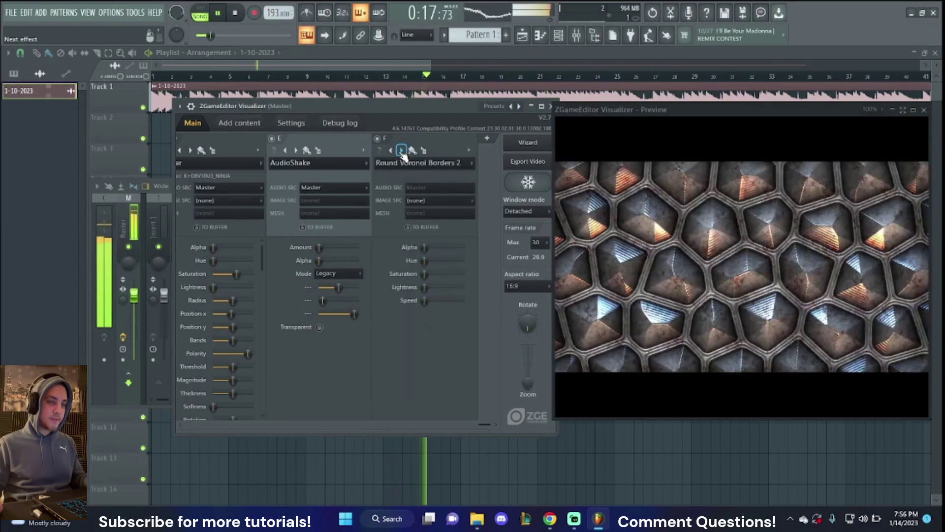
left_click(402, 150)
left_click(402, 150)
left_click(402, 150)
left_click(402, 150)
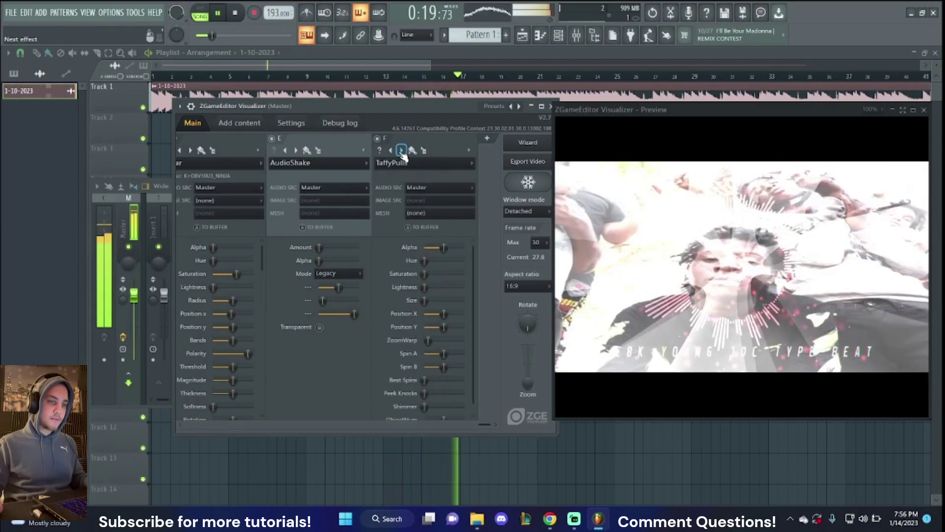
left_click(402, 150)
left_click(402, 150)
left_click(402, 151)
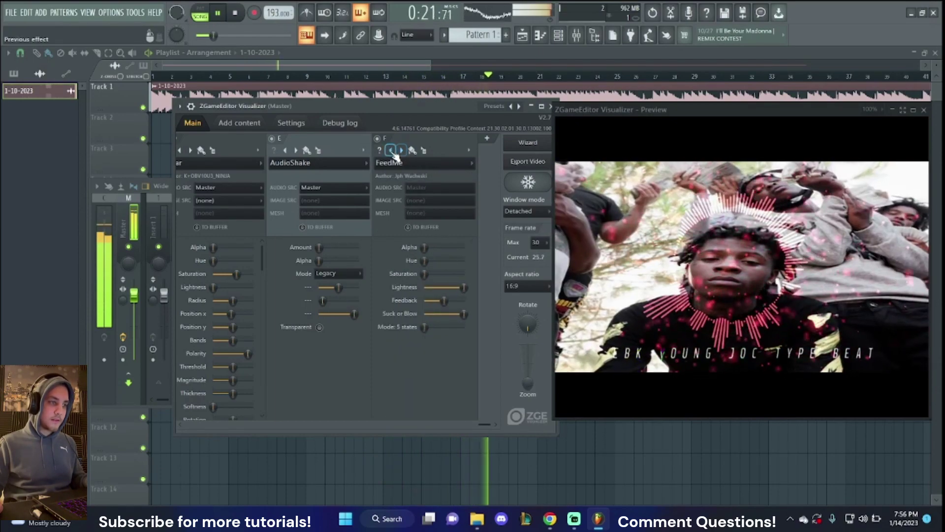
Step layer F back to 70sKaleido, and try the BoxedIn effect with Rotation A raised and Rotation B at 25%
left_click(391, 151)
left_click(391, 150)
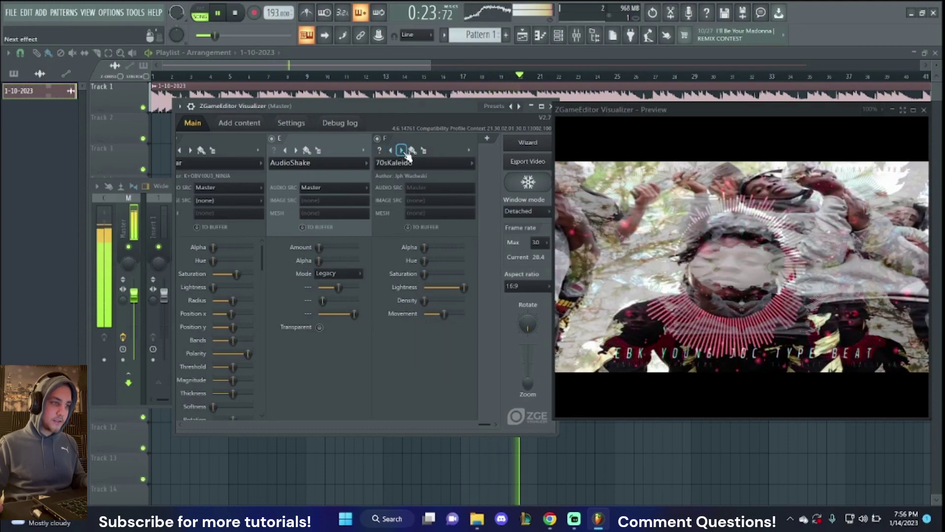
left_click(402, 151)
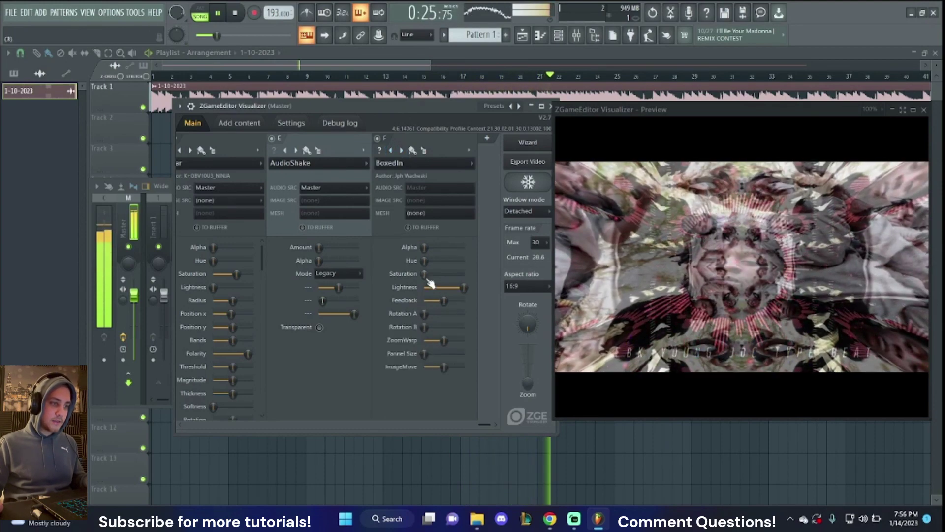
mouse_move(425, 326)
left_mouse_down()
mouse_move(439, 327)
mouse_move(433, 314)
left_mouse_up()
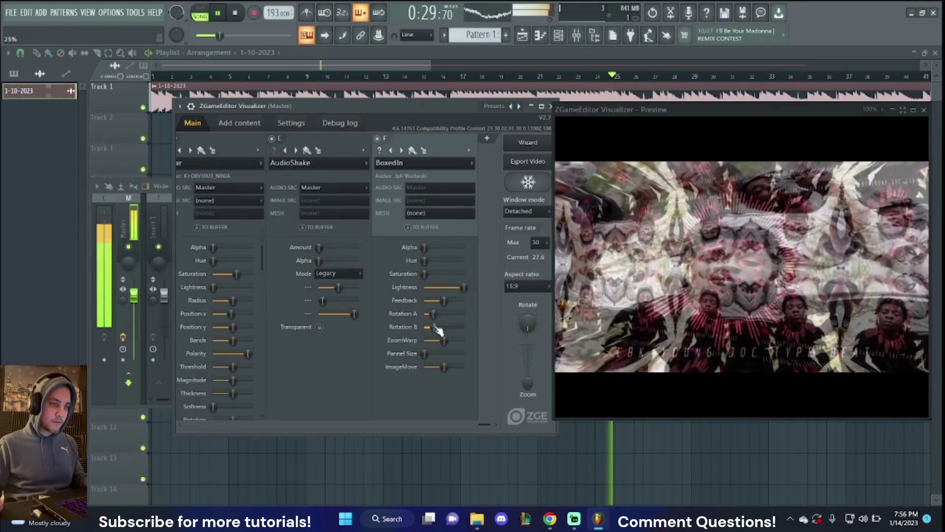
Step layer F forward from BoxedIn to FruityDanceLine, previewing the feedback, HUD, image, MIDI and miscellaneous effects over the playing beat
left_click(401, 150)
left_click(401, 150)
left_click(401, 150)
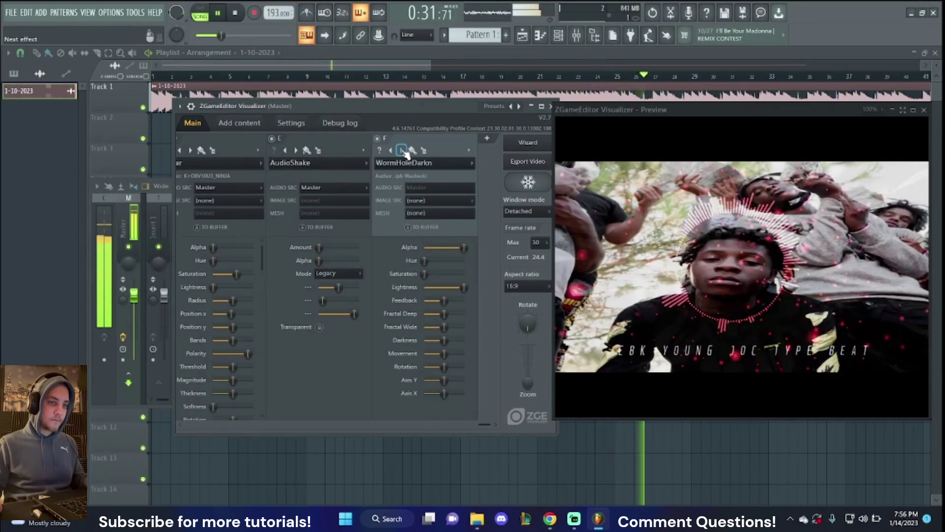
left_click(401, 150)
left_click(401, 150)
left_click(403, 150)
left_click(402, 150)
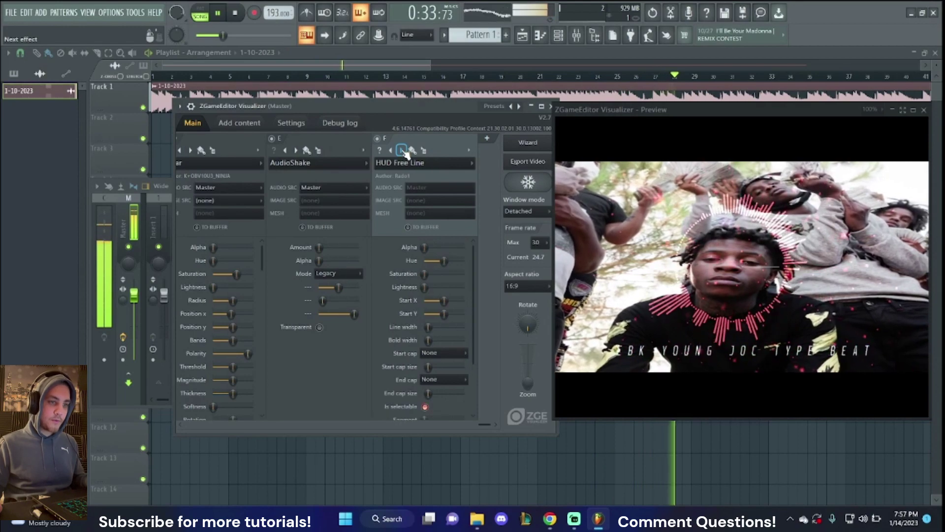
left_click(402, 151)
left_click(402, 150)
left_click(402, 151)
left_click(402, 151)
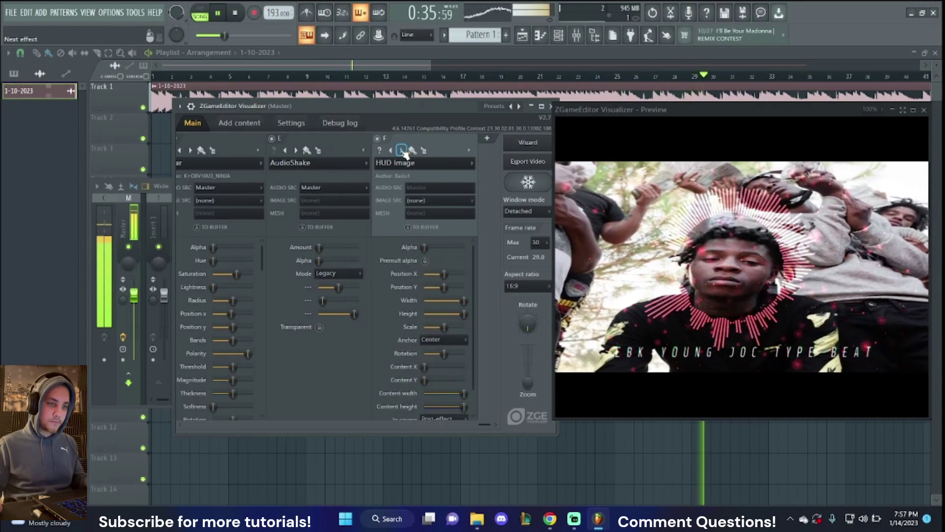
left_click(403, 151)
left_click(402, 151)
left_click(402, 151)
left_click(402, 151)
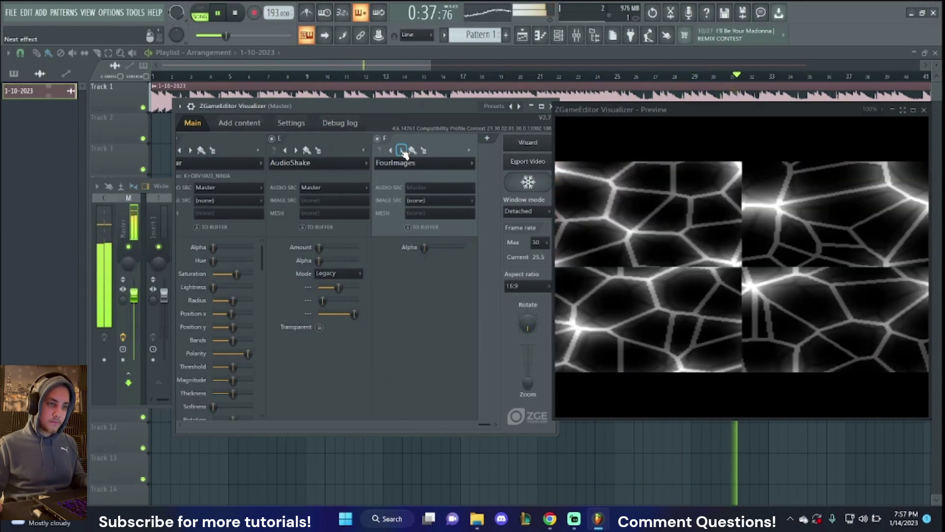
left_click(402, 150)
left_click(403, 150)
left_click(402, 151)
left_click(402, 151)
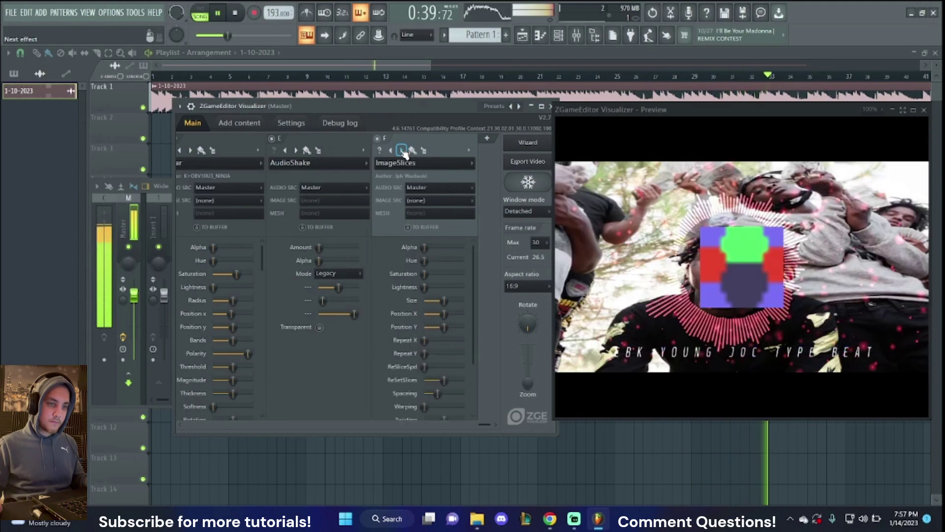
left_click(402, 151)
left_click(402, 151)
left_click(402, 150)
left_click(403, 151)
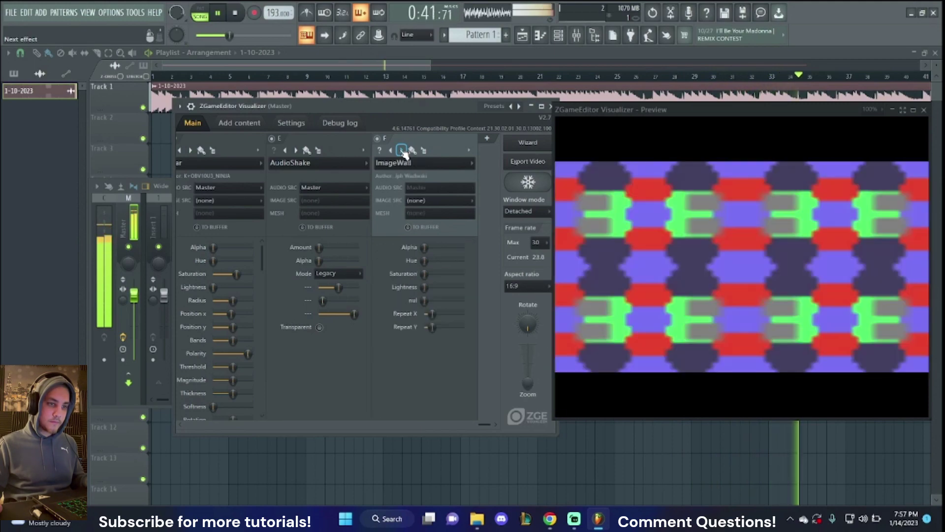
left_click(402, 151)
left_click(402, 151)
left_click(402, 151)
left_click(402, 150)
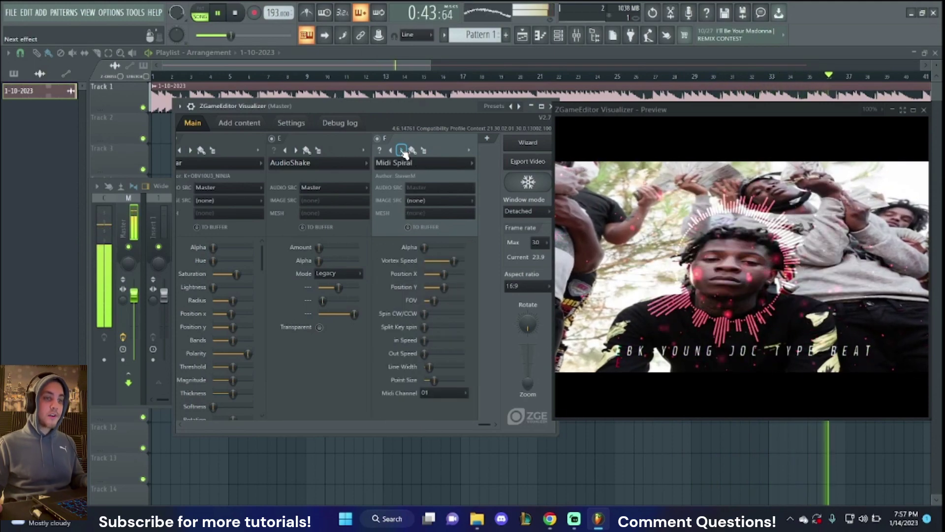
left_click(403, 151)
left_click(402, 151)
left_click(402, 150)
left_click(403, 150)
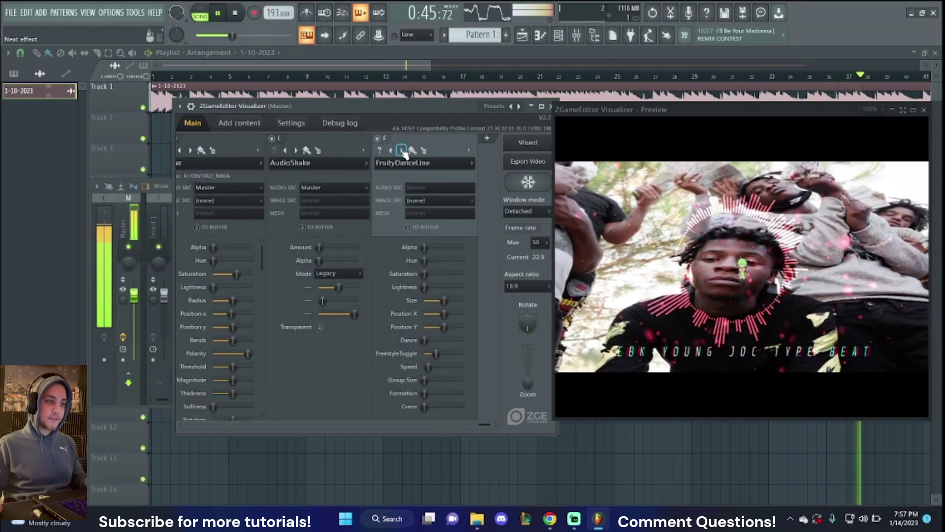
Step layer F back to Midi Spiral, disable the layer and stop playback
left_click(392, 151)
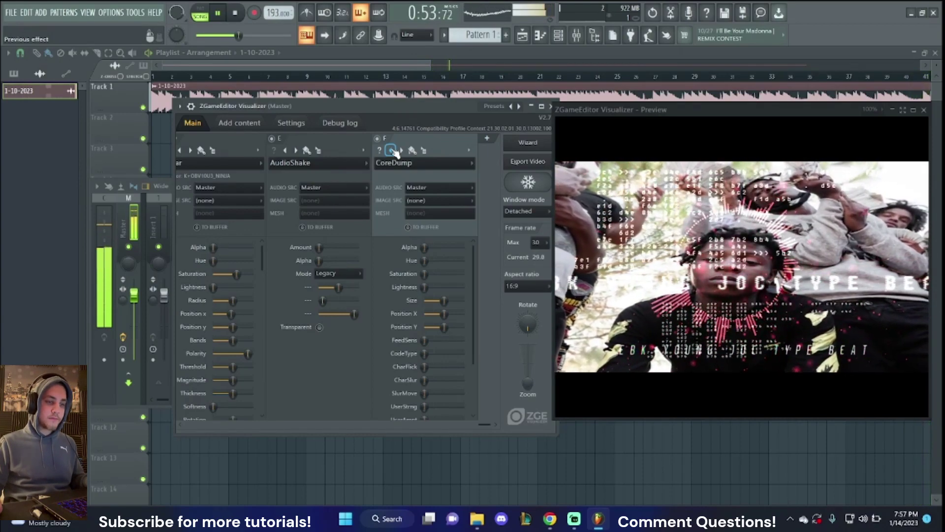
left_click(392, 150)
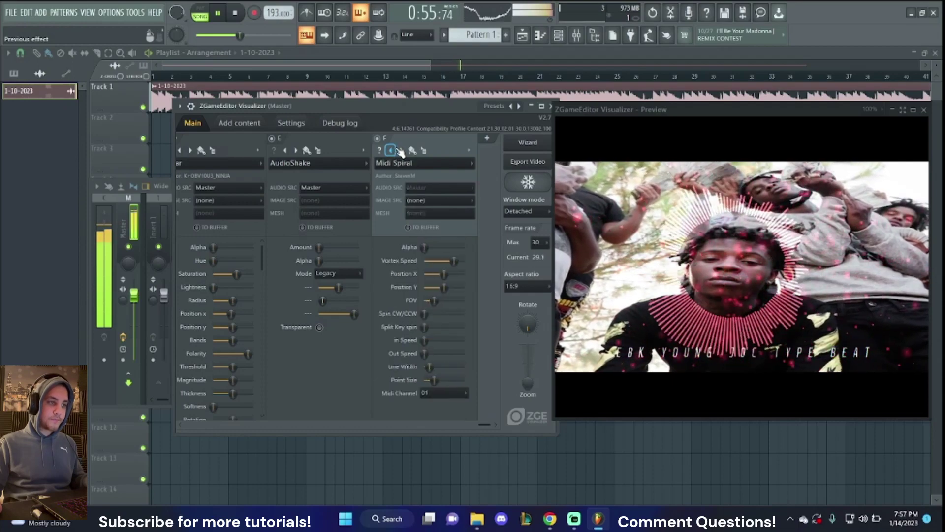
left_click(377, 138)
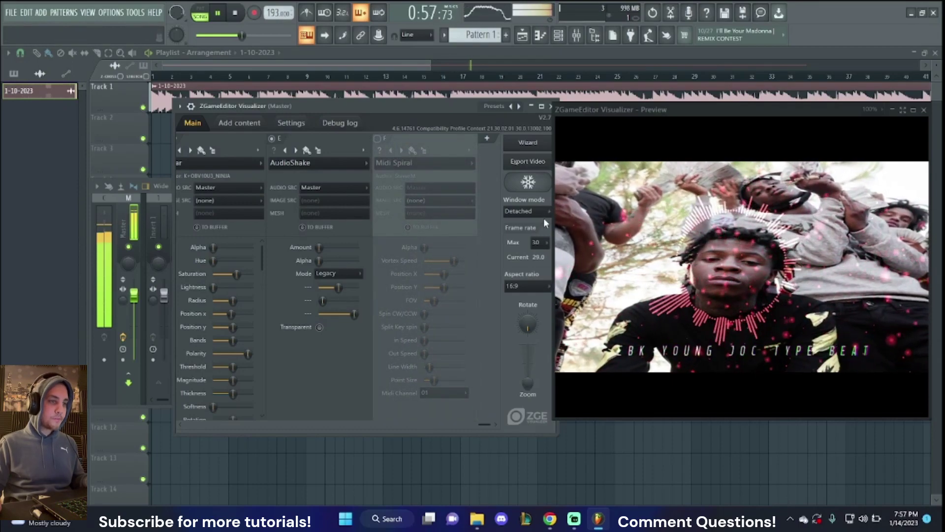
key("space")
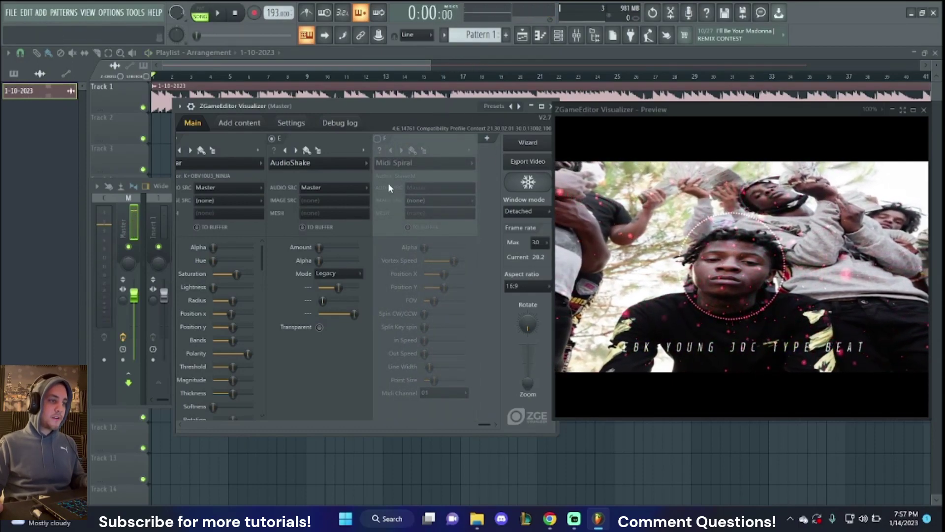
Lower the Saturation of layer B's ItsFullOfStars effect to zero, create an automation clip for it and show only the playlist
scroll(235, 433, "left", 10)
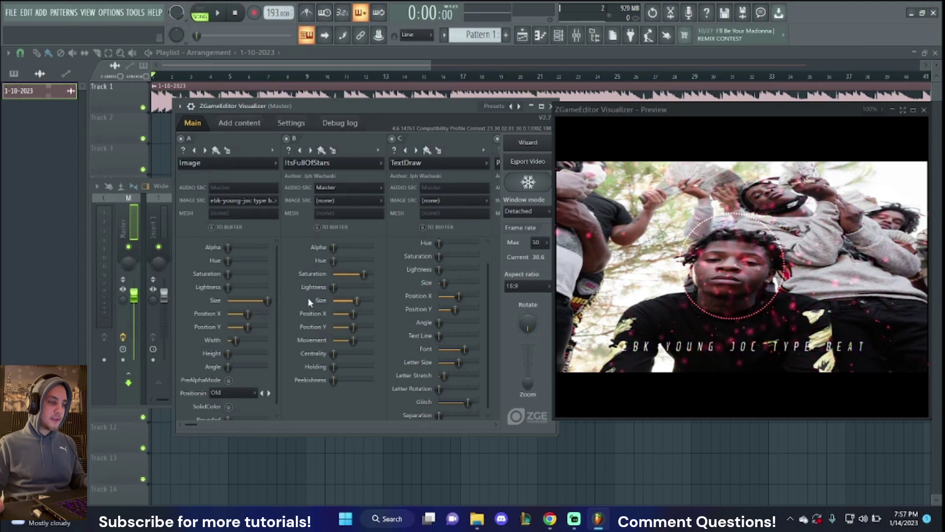
left_click_drag(363, 274, 337, 273)
right_click(338, 276)
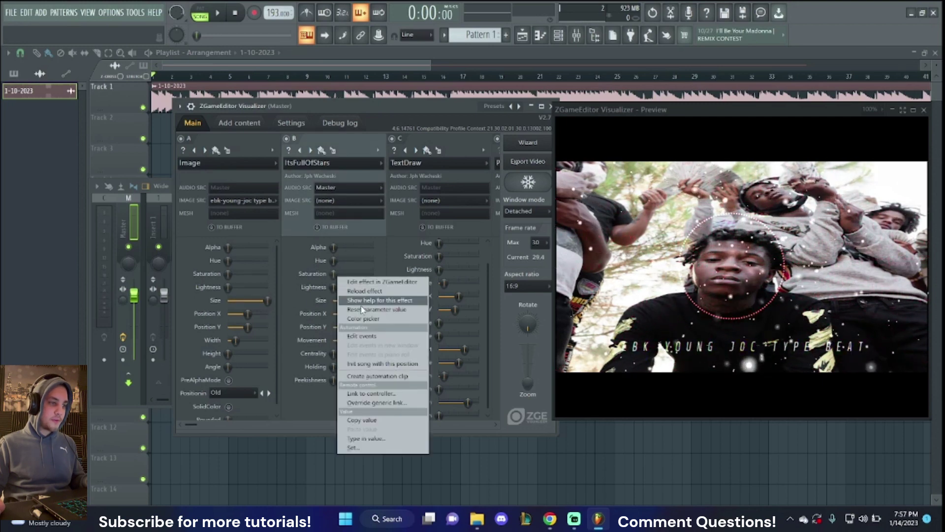
left_click(378, 376)
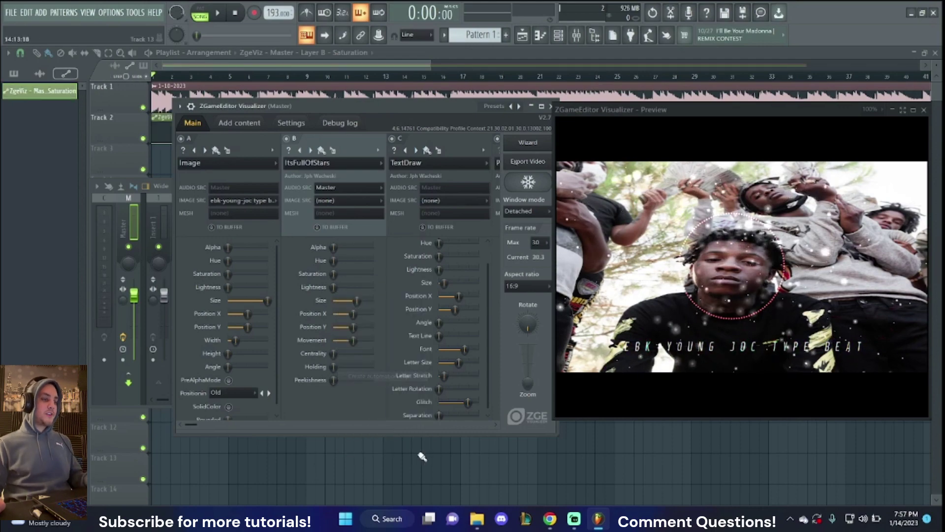
key("F5")
key("F5")
key("F5")
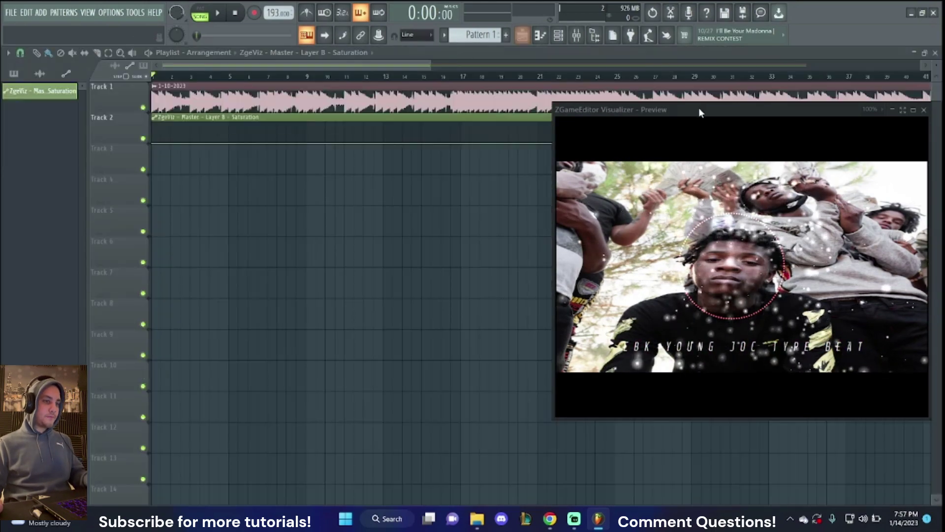
Move the Saturation clip's end point to bar 4 at 100% to make a rising ramp, and play the beat to preview it
left_click_drag(694, 109, 668, 188)
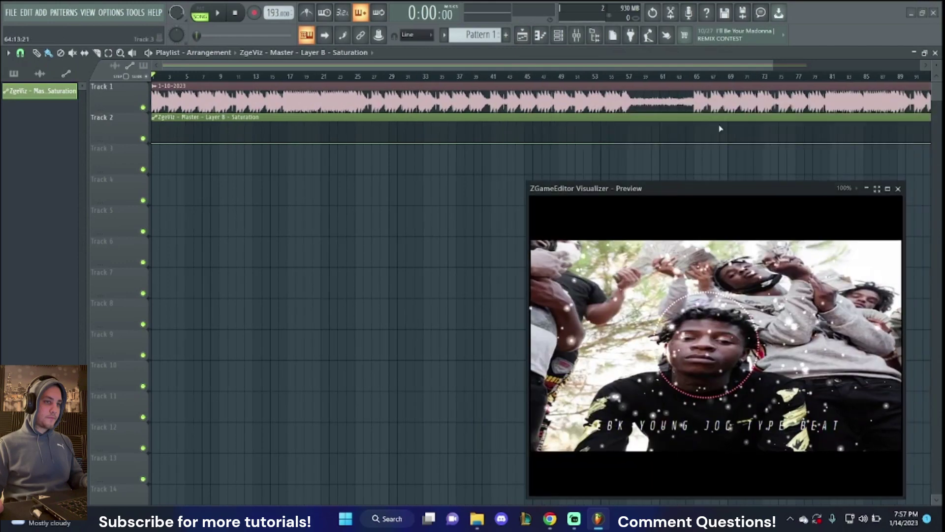
scroll(755, 64, "down", 2)
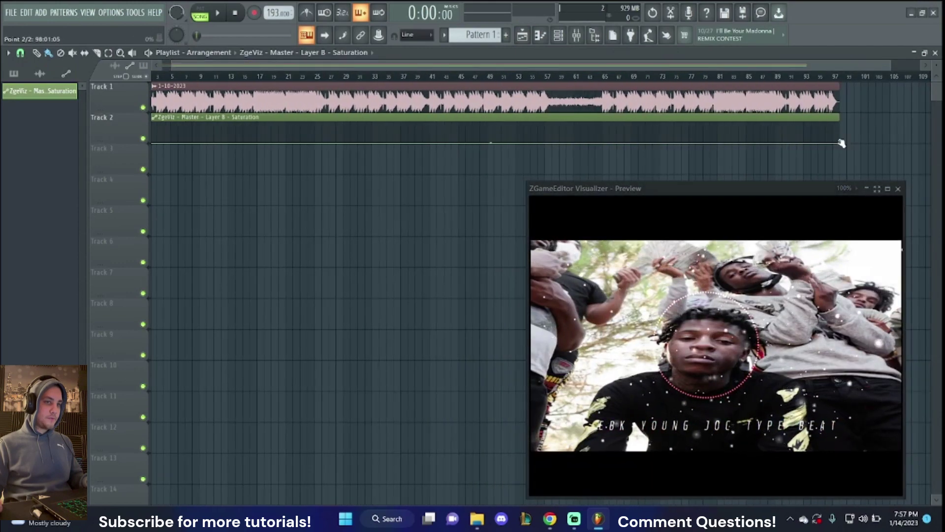
left_click_drag(839, 143, 182, 121)
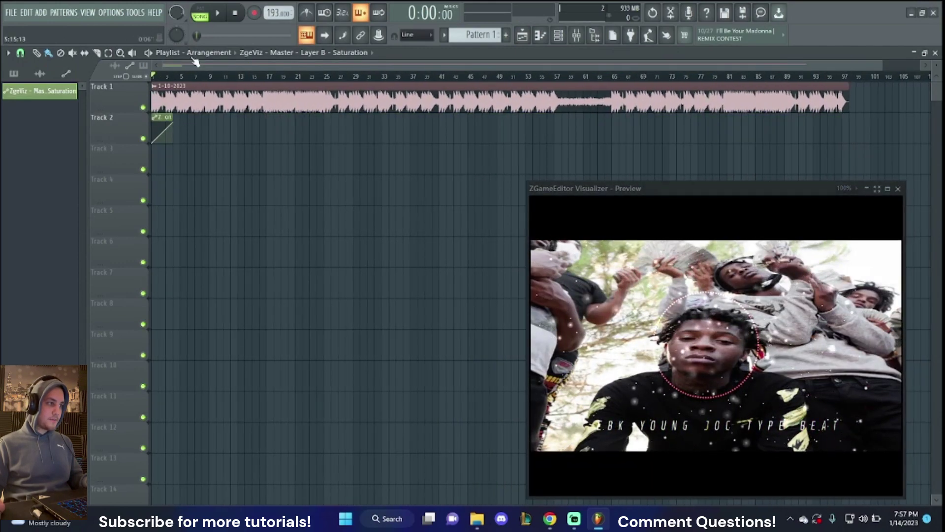
left_click(218, 13)
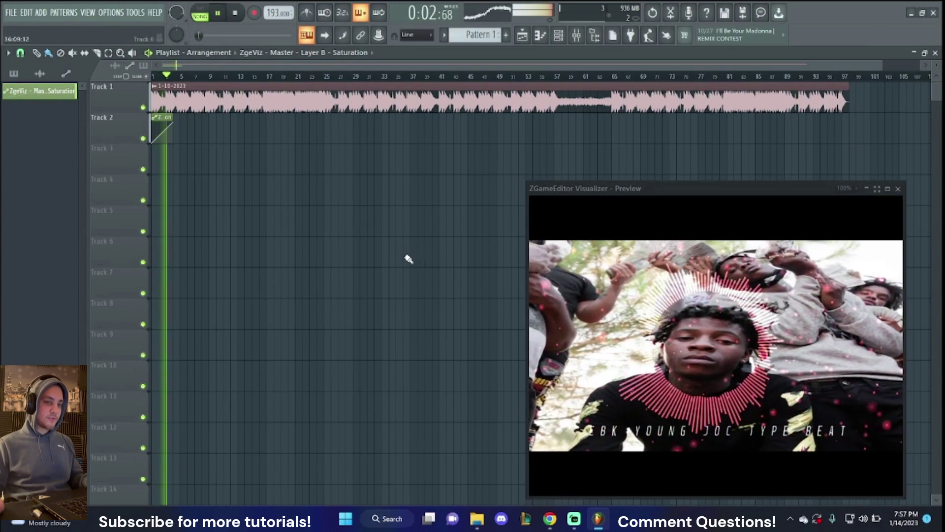
key("space")
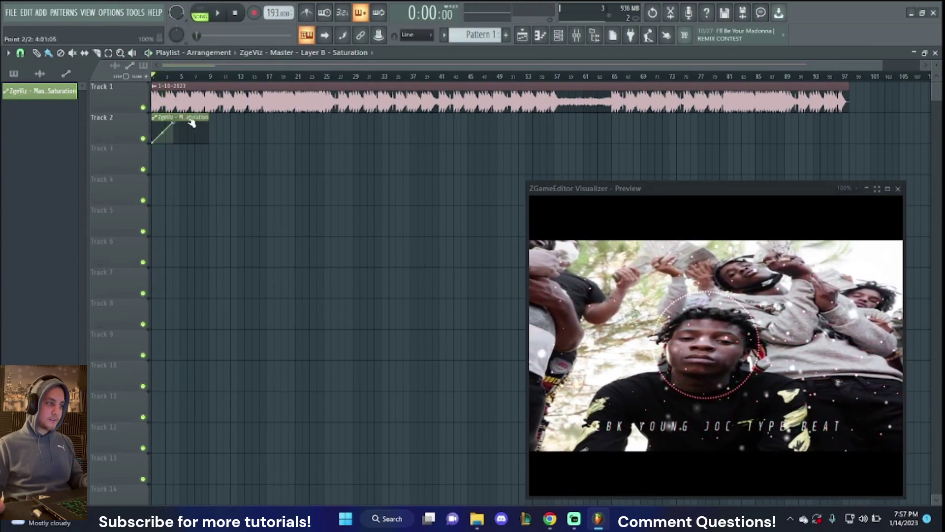
Stretch the Saturation ramp's end point to about bar 7, preview the slower colour fade and stop playback
left_click_drag(175, 124, 194, 122)
key("space")
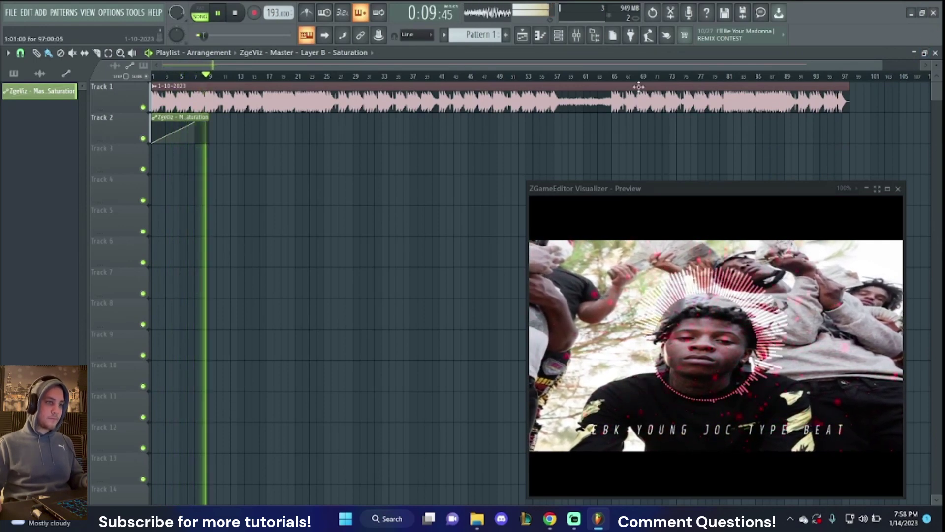
left_click(236, 18)
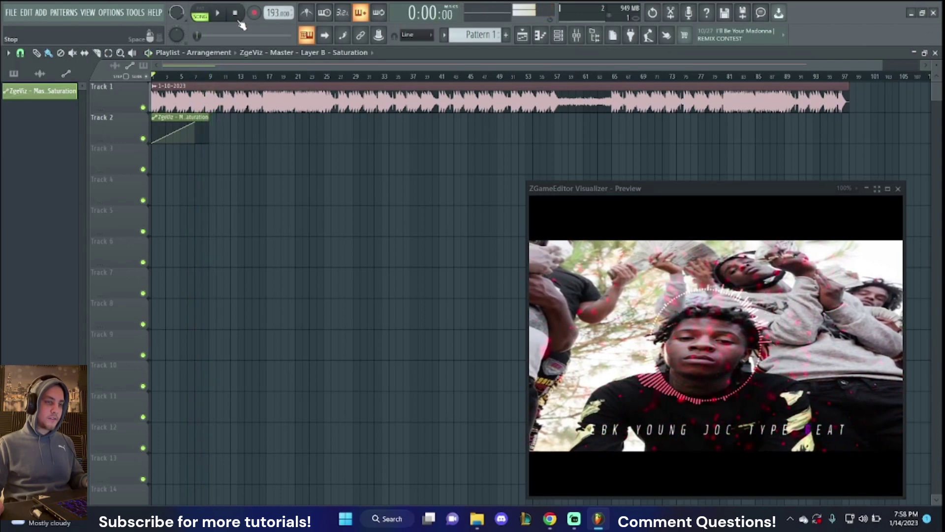
Reopen ZGameEditor Visualizer from the Master mixer track and review its effect layers, added images and title text
left_click(585, 39)
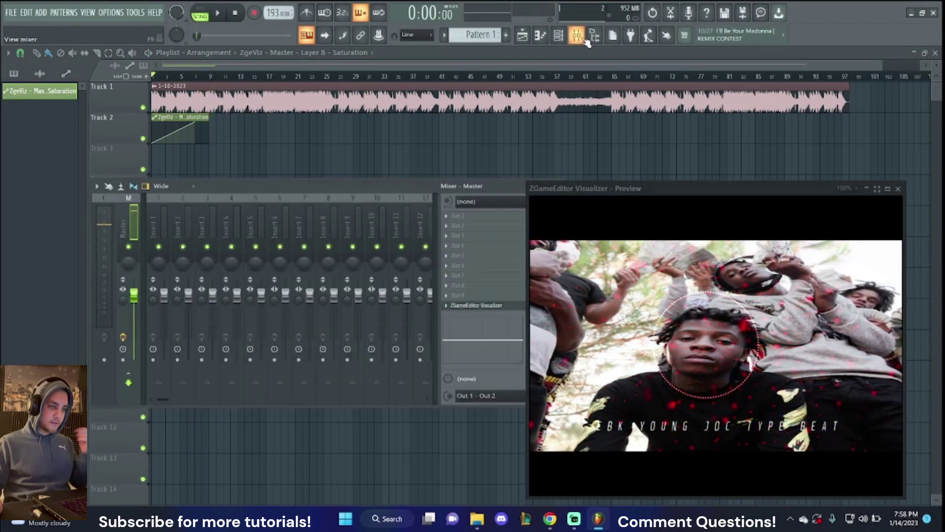
left_click(504, 306)
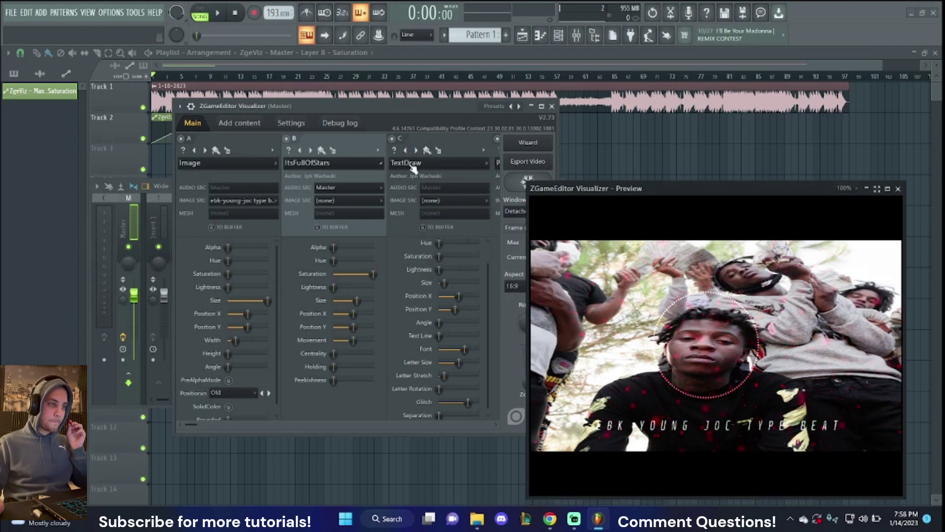
left_click(239, 122)
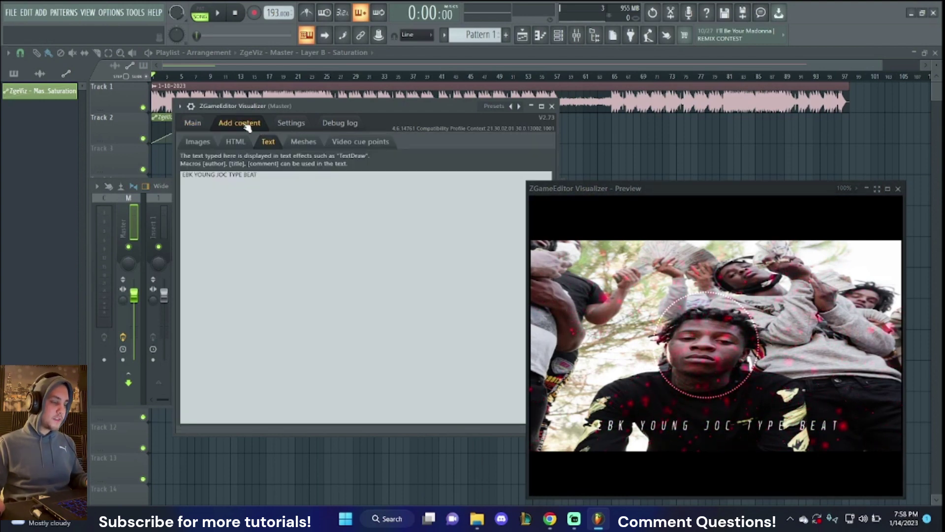
left_click(192, 123)
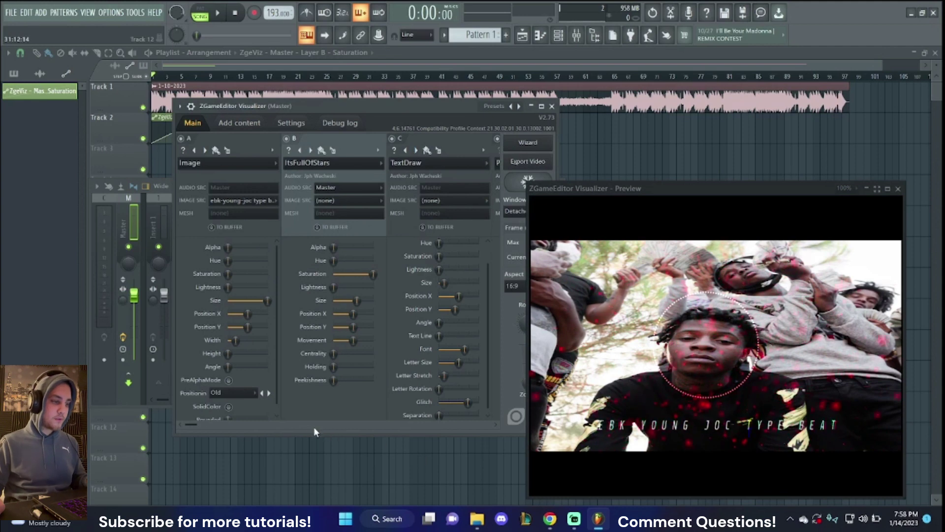
left_click_drag(314, 427, 171, 438)
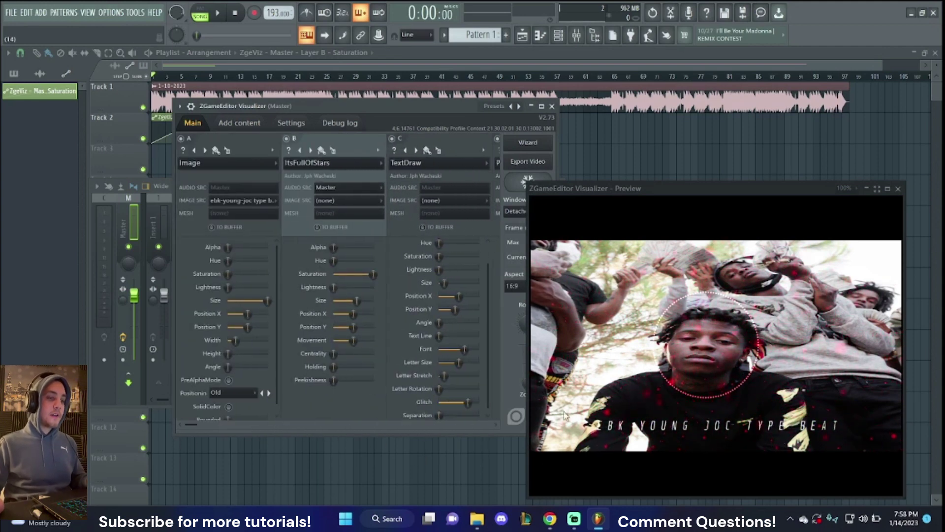
left_click(245, 127)
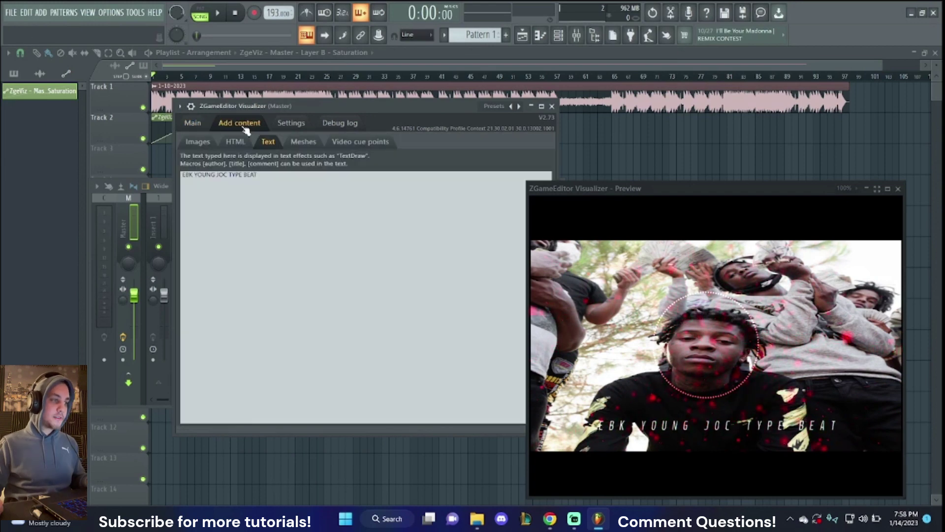
left_click(194, 124)
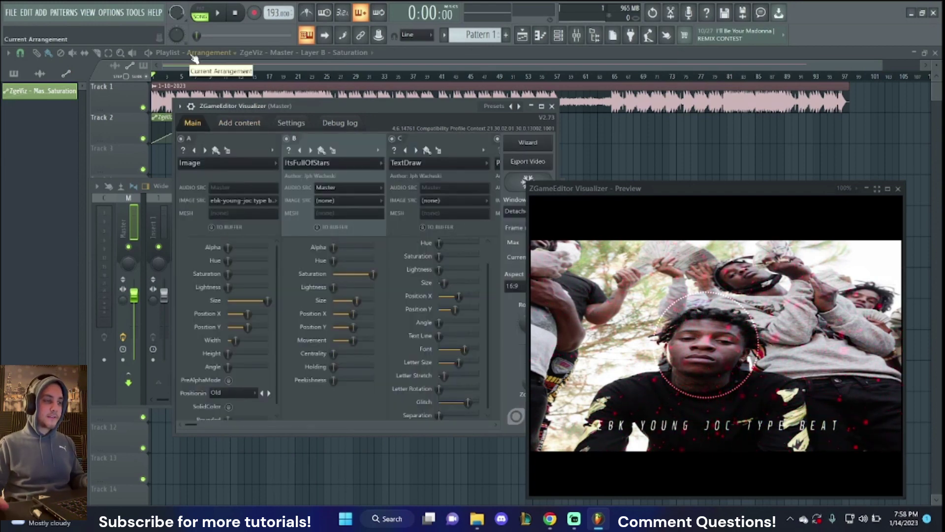
left_click_drag(210, 424, 275, 426)
left_click(255, 127)
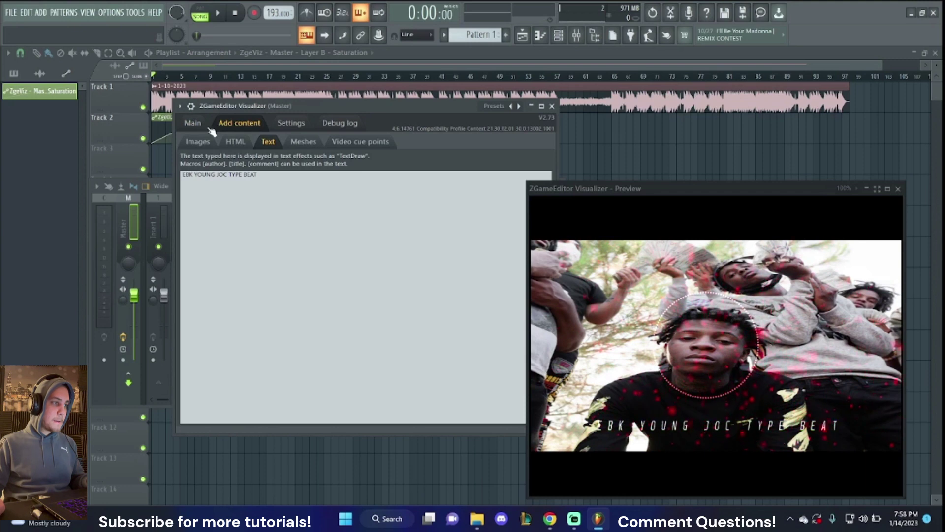
left_click(207, 142)
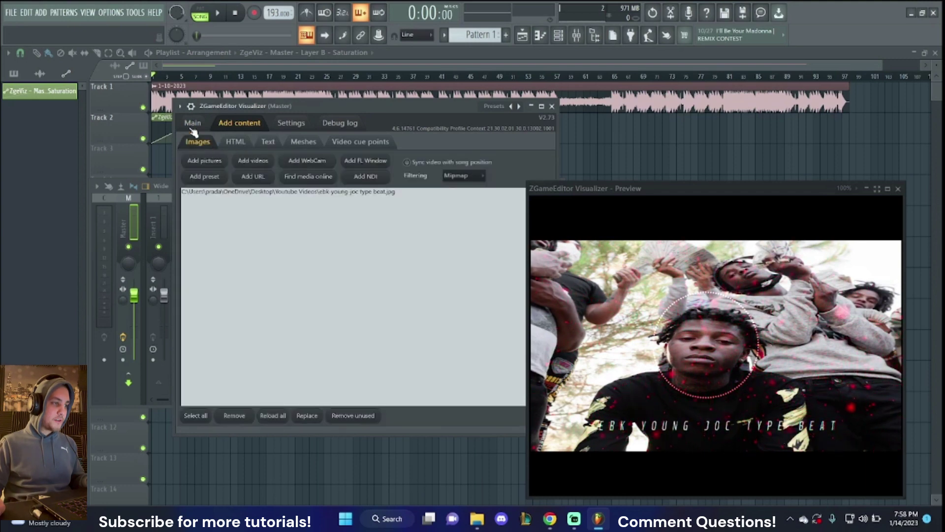
left_click(269, 143)
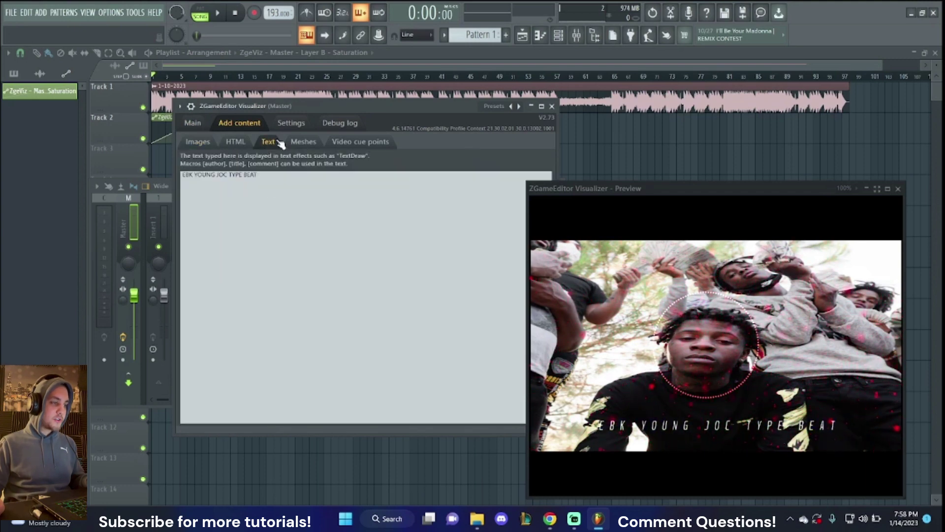
left_click(192, 123)
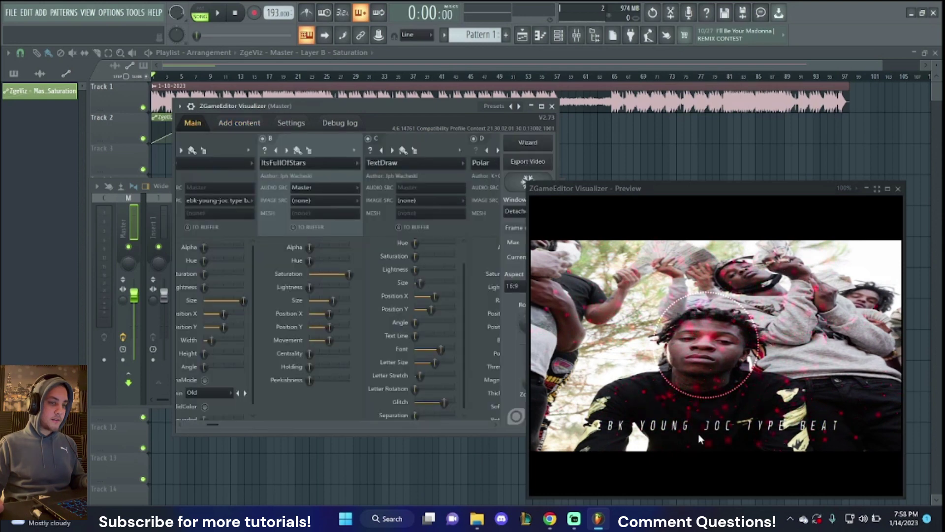
Open the video export's advanced settings and set 384 kbps audio bitrate, 50 mbps video bitrate and 60 frames per second
left_click(528, 161)
left_click(389, 213)
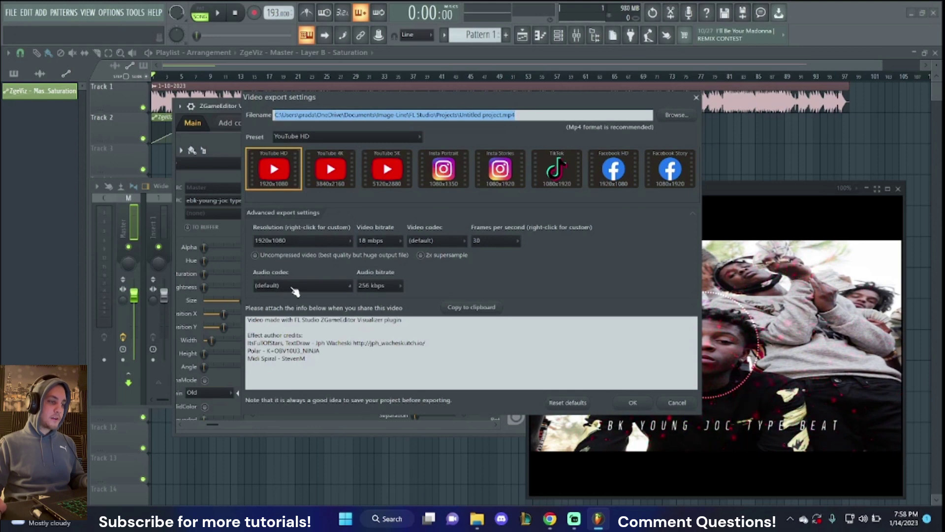
left_click(377, 286)
left_click(381, 336)
left_click(378, 240)
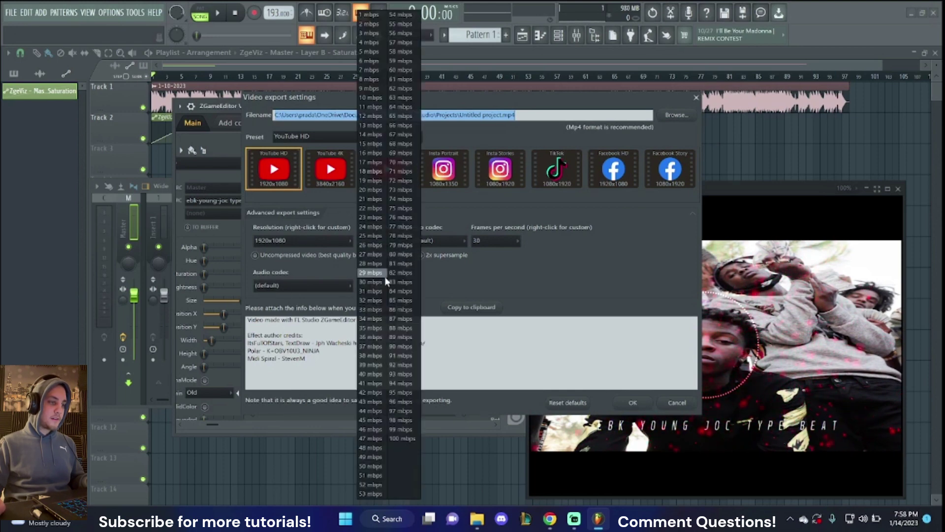
left_click(377, 467)
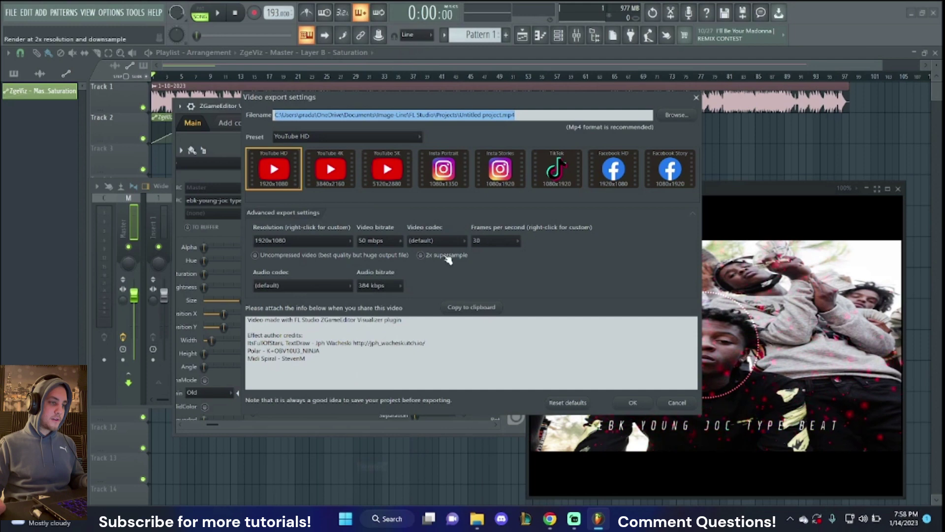
left_click(508, 241)
left_click(492, 283)
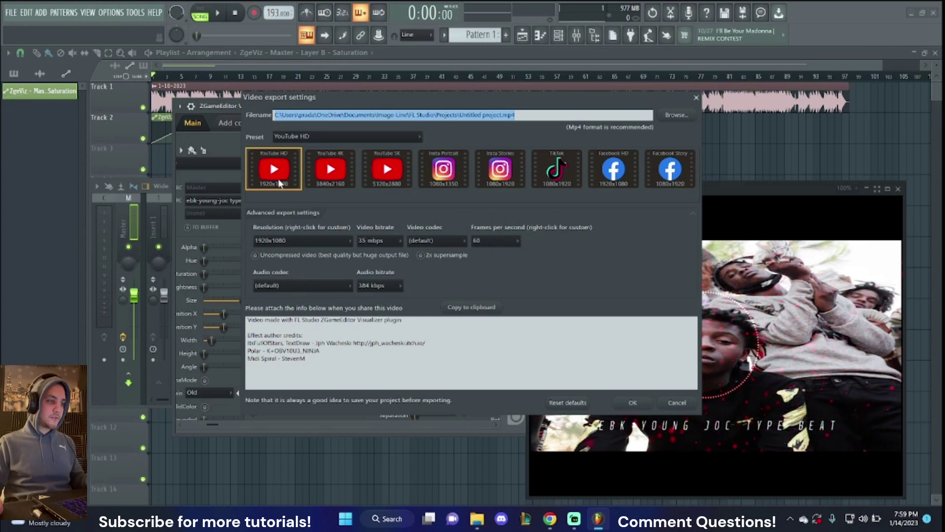
Select the YouTube HD preset for the video export and set the video bitrate to 50 mbps
left_click(304, 137)
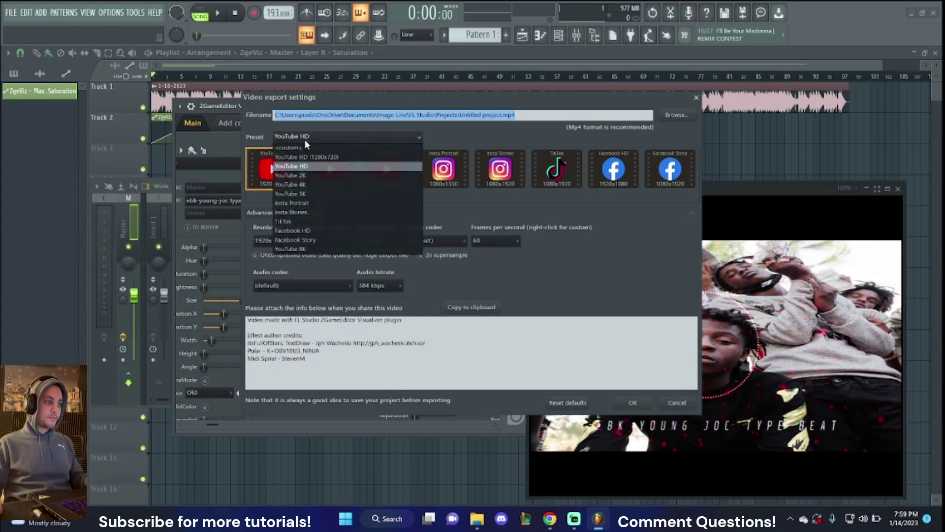
left_click(309, 166)
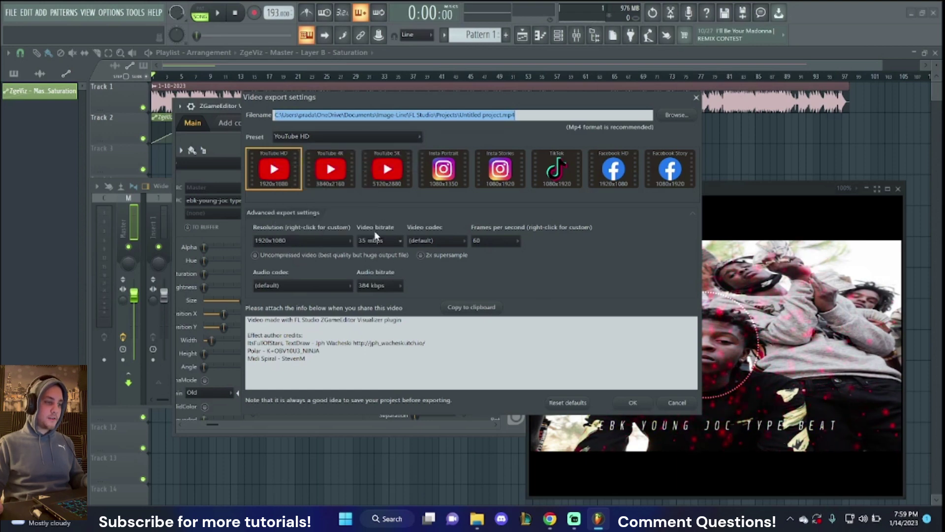
left_click(396, 245)
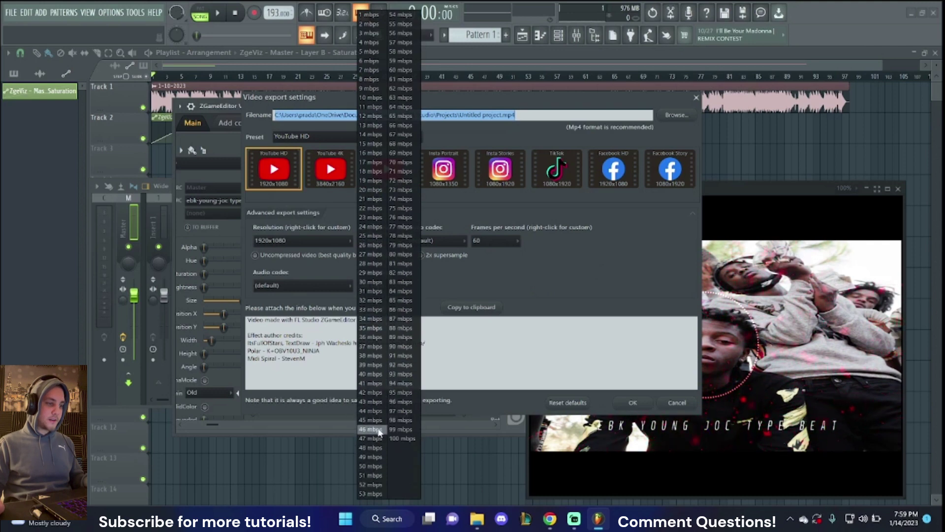
left_click(373, 466)
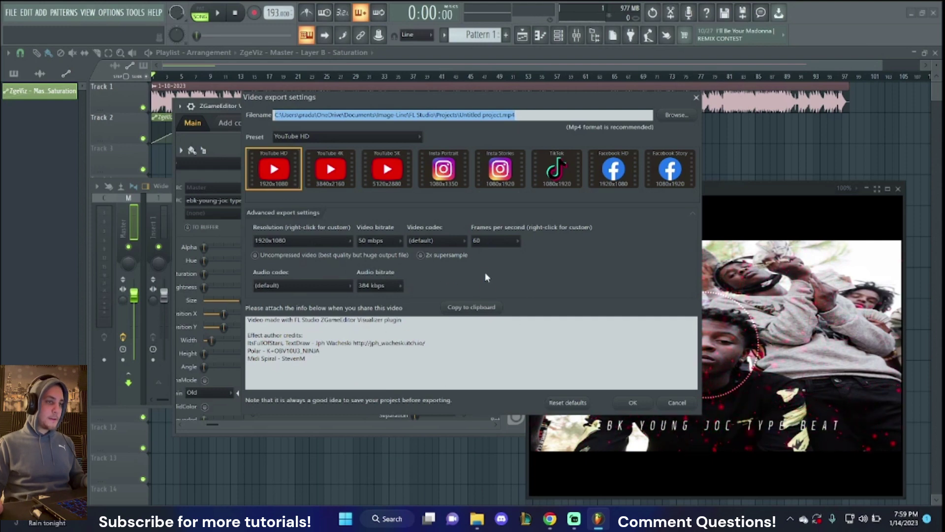
Accept the video export settings and start rendering the project
left_click(642, 401)
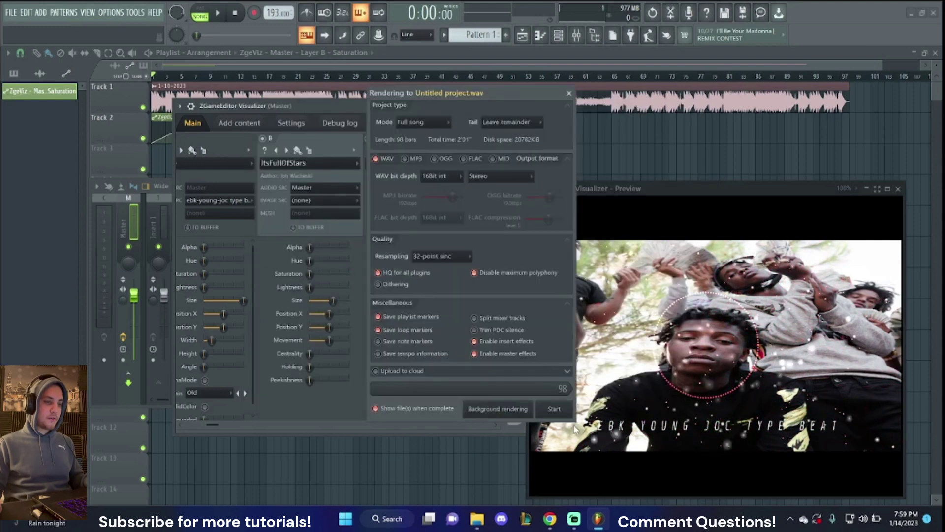
left_click(554, 413)
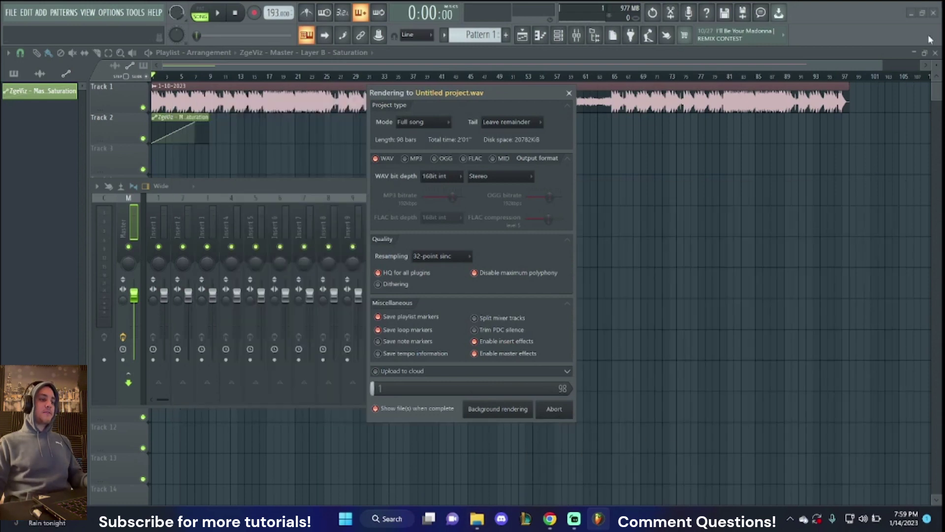